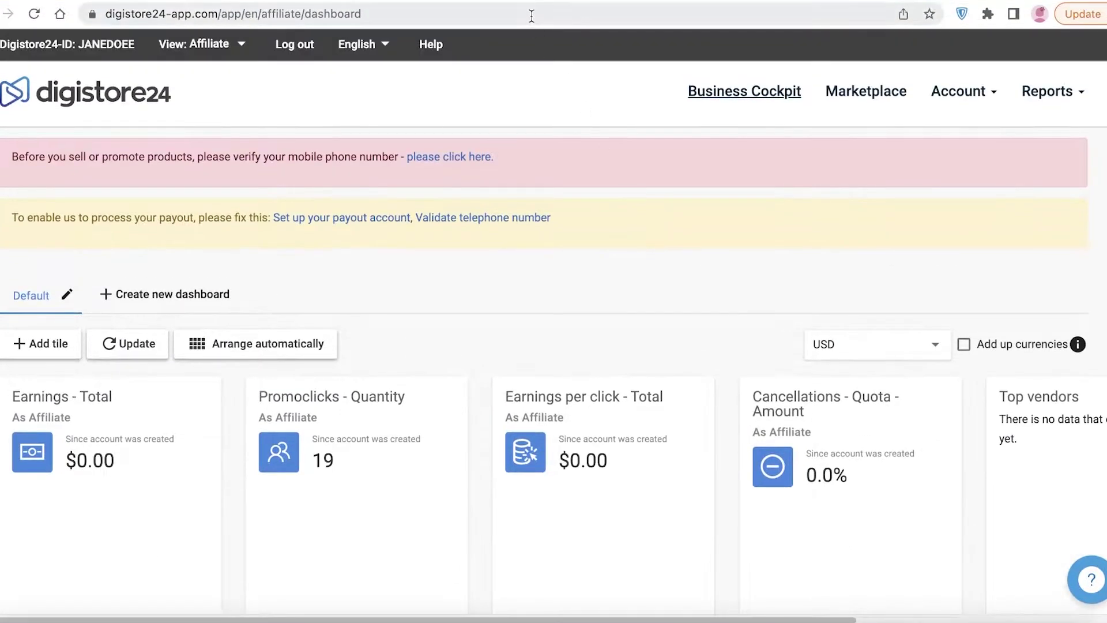
Switch to the Bluehost affiliate page and look over its benefits, commission and how-it-works sections.
click(536, 2)
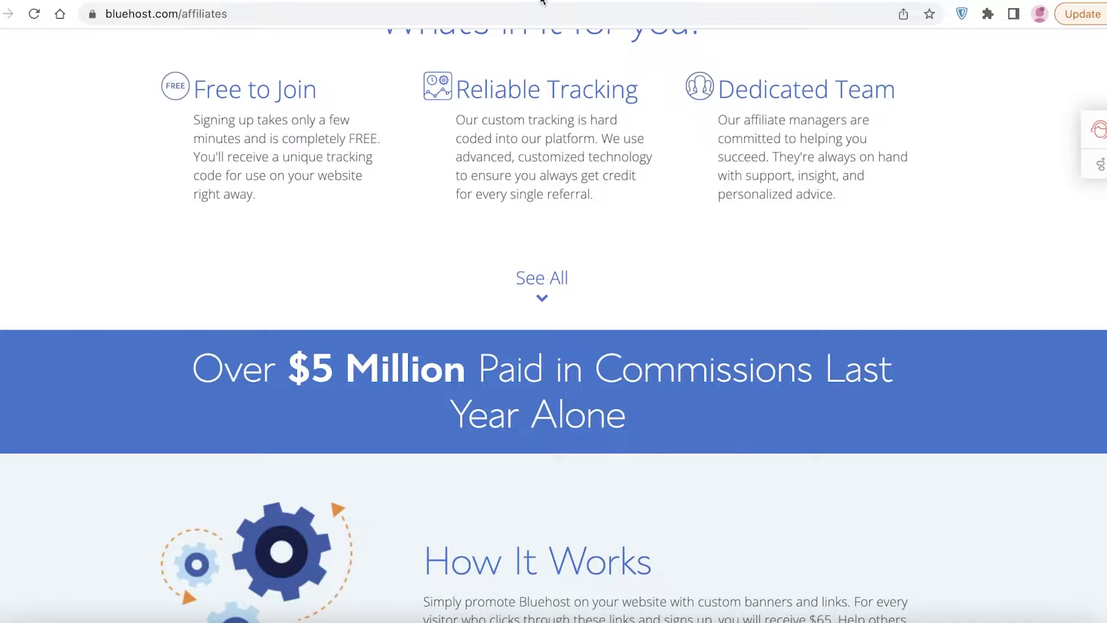
scroll(594, 116, up, 10)
scroll(624, 161, down, 8)
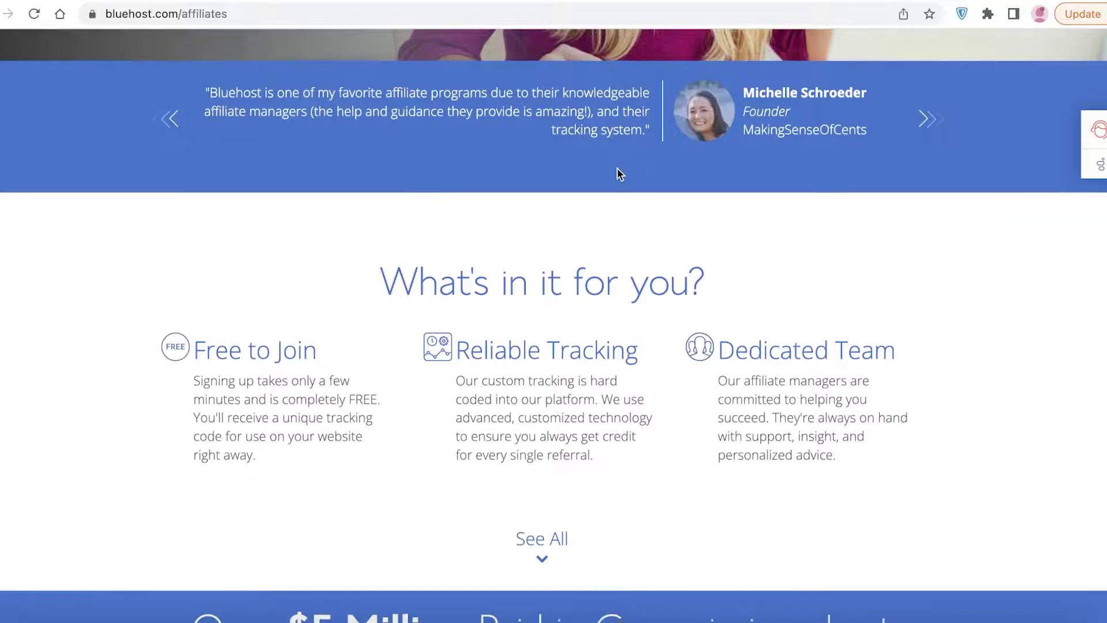
scroll(619, 167, down, 10)
scroll(616, 188, up, 15)
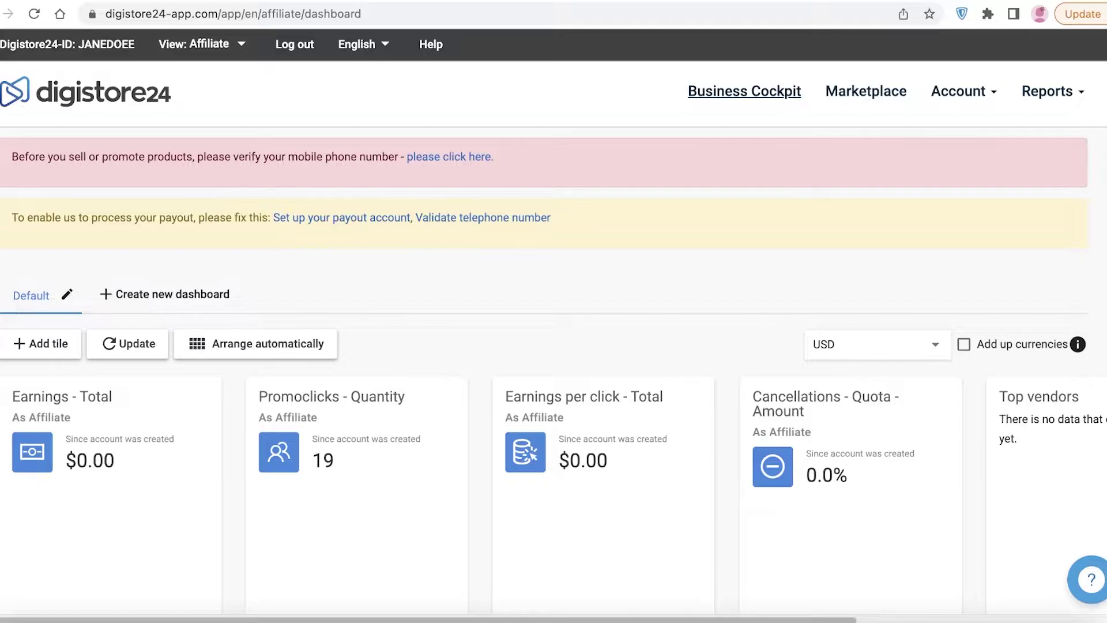
Return to the Digistore24 affiliate dashboard, look over its earnings tiles, and open the Marketplace.
scroll(642, 77, down, 10)
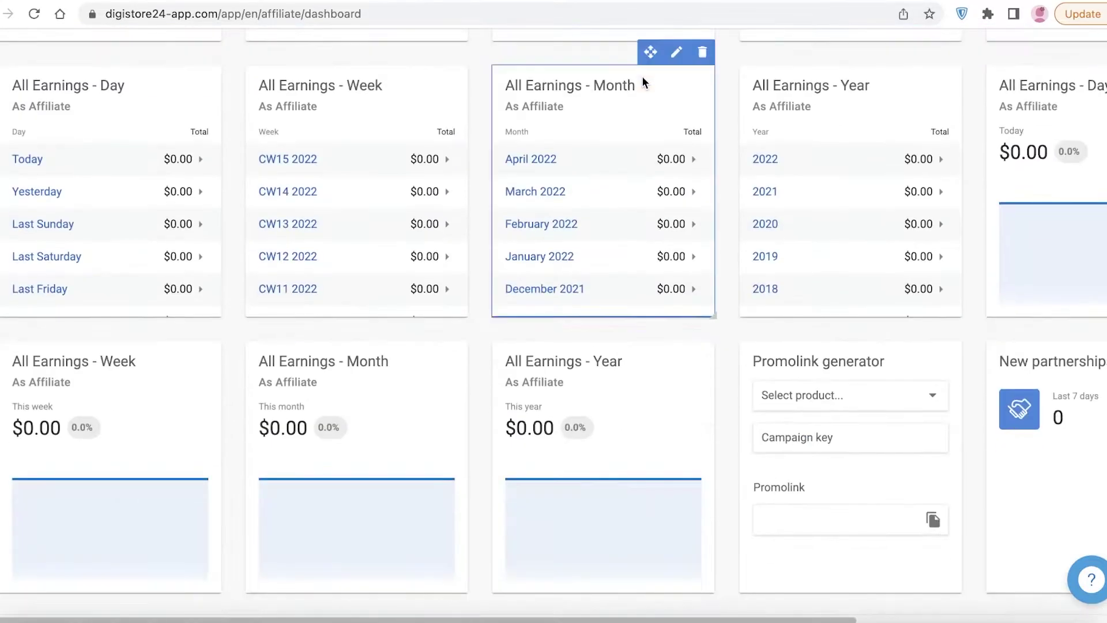
scroll(749, 110, up, 12)
click(838, 95)
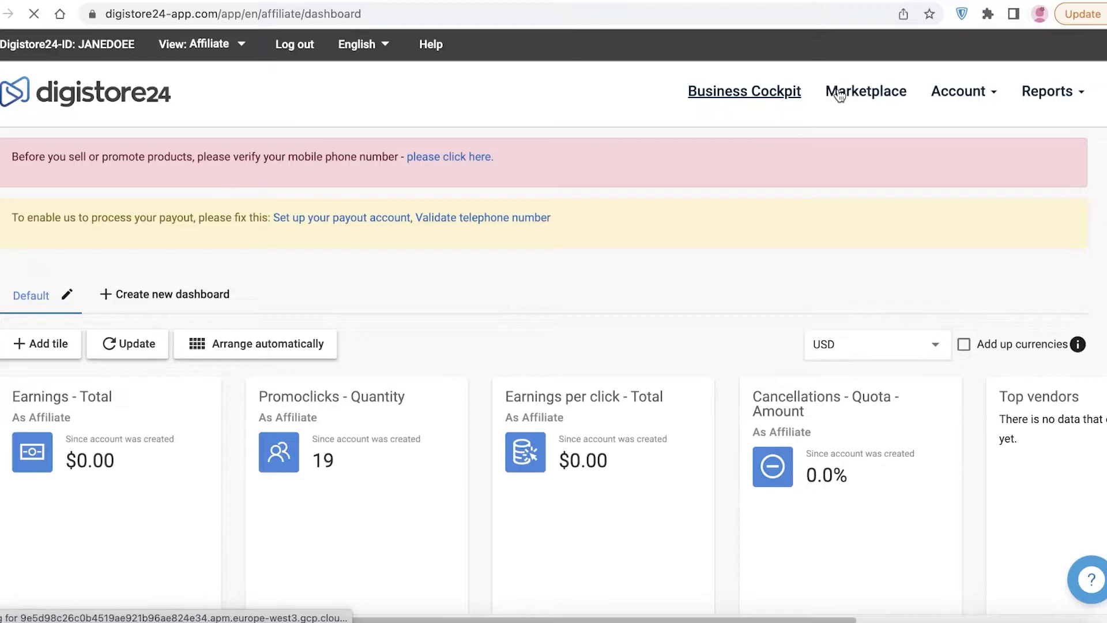
Examine the marketplace's Digital products, Events, Seminars and Physical Products categories, ending back on Digital products.
scroll(836, 95, down, 10)
scroll(190, 192, up, 6)
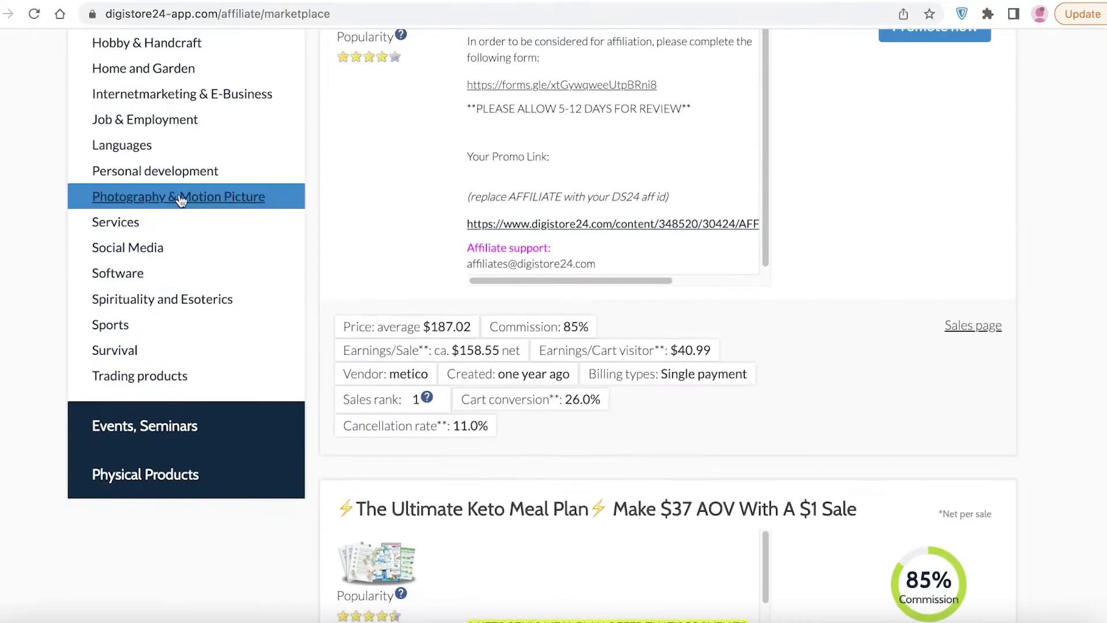
scroll(154, 378, up, 5)
scroll(81, 479, down, 3)
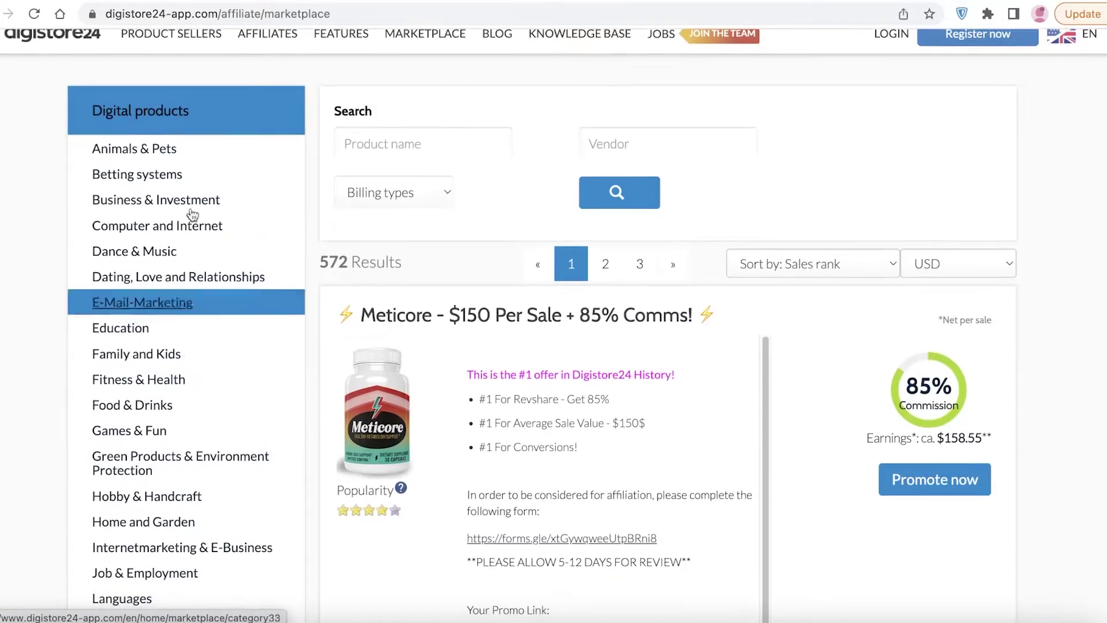
scroll(178, 378, down, 1)
scroll(217, 240, up, 4)
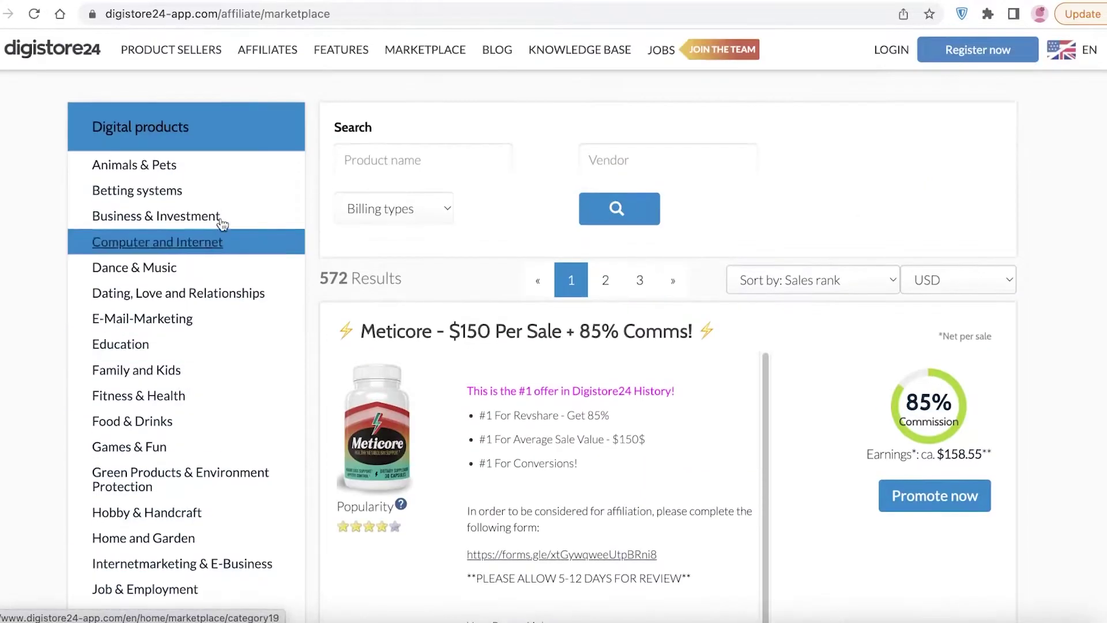
scroll(210, 267, down, 12)
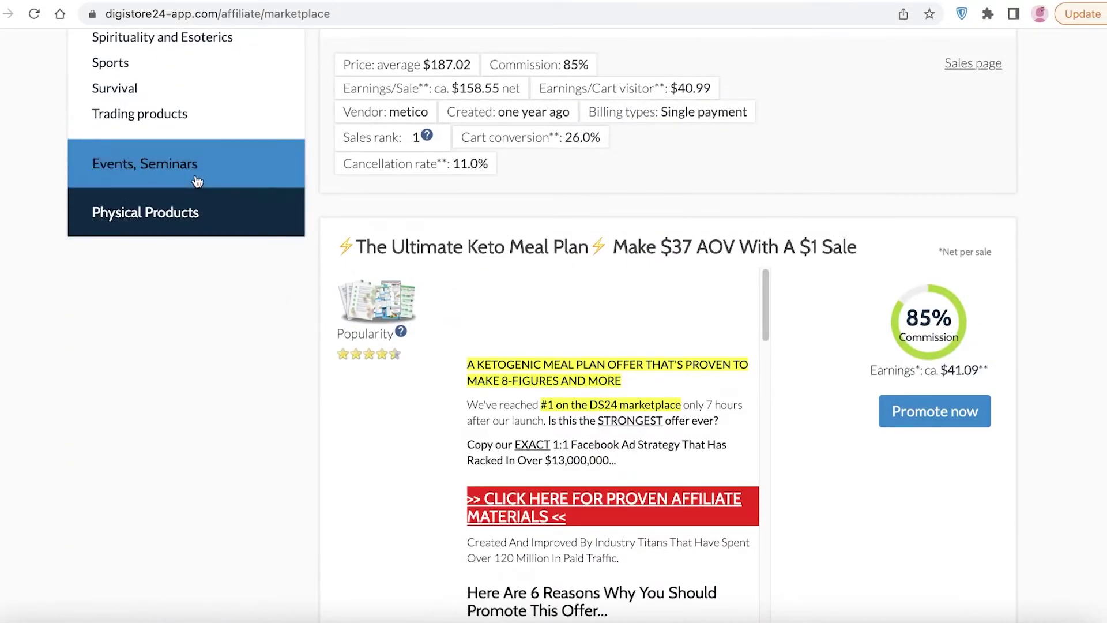
scroll(192, 174, up, 10)
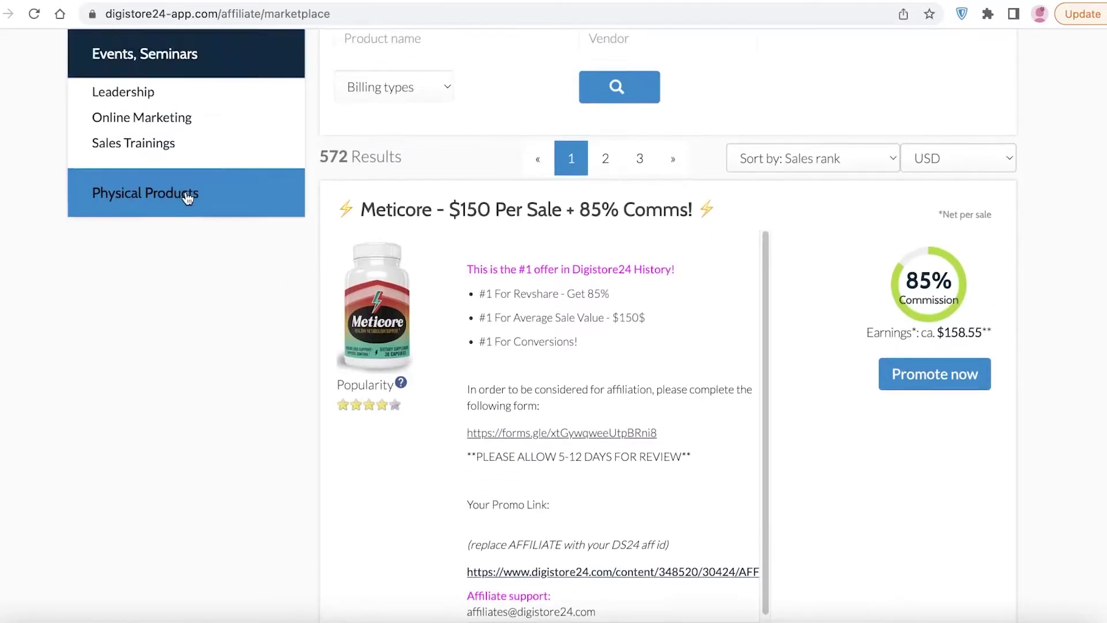
click(185, 193)
scroll(245, 184, up, 1)
scroll(236, 179, up, 2)
click(223, 138)
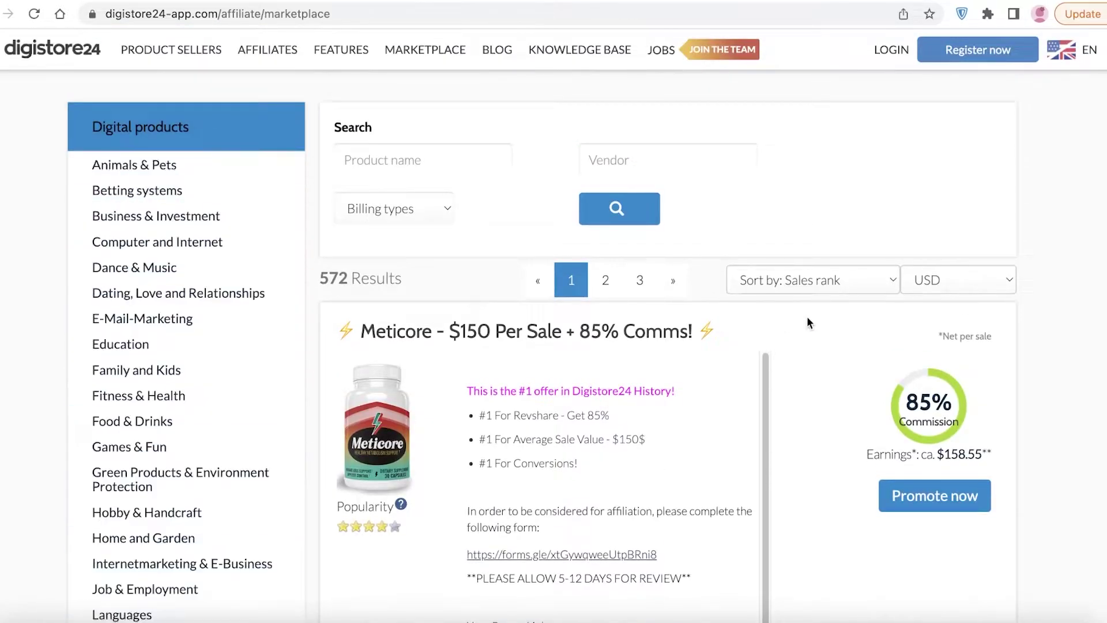
Review the first offers in the marketplace results, and look over the Bluehost affiliate page again.
scroll(807, 316, down, 10)
scroll(807, 272, down, 8)
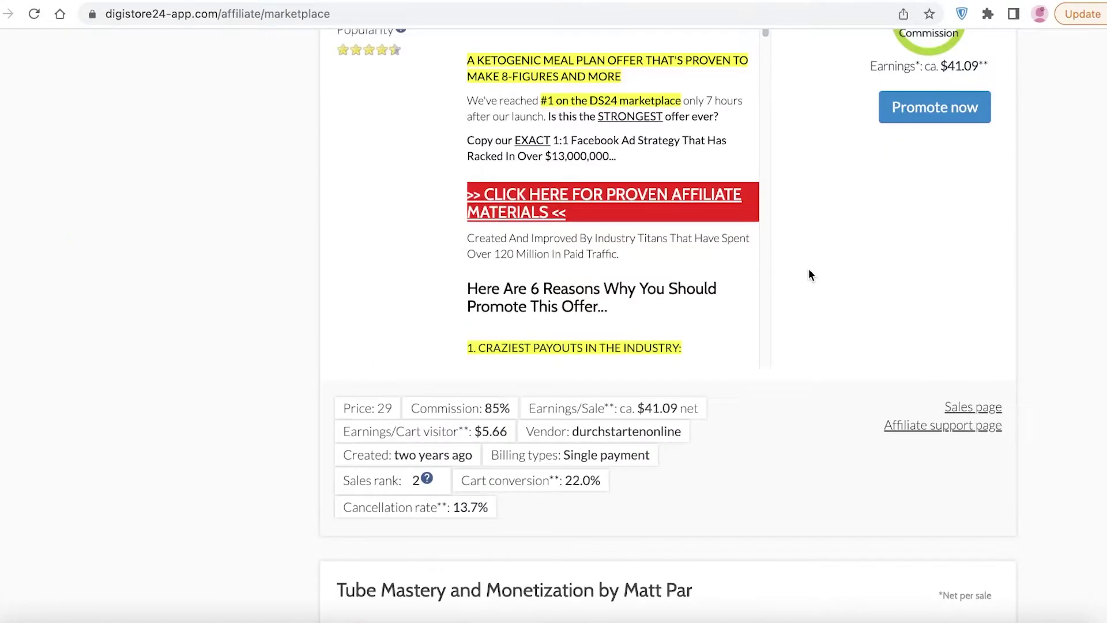
scroll(808, 274, down, 6)
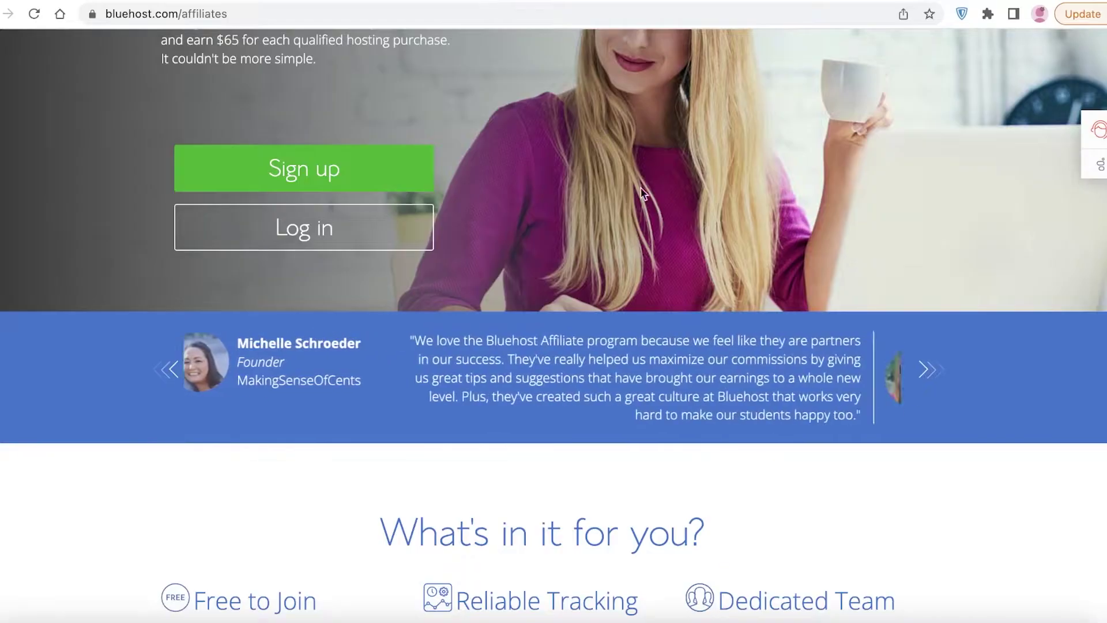
scroll(688, 377, up, 4)
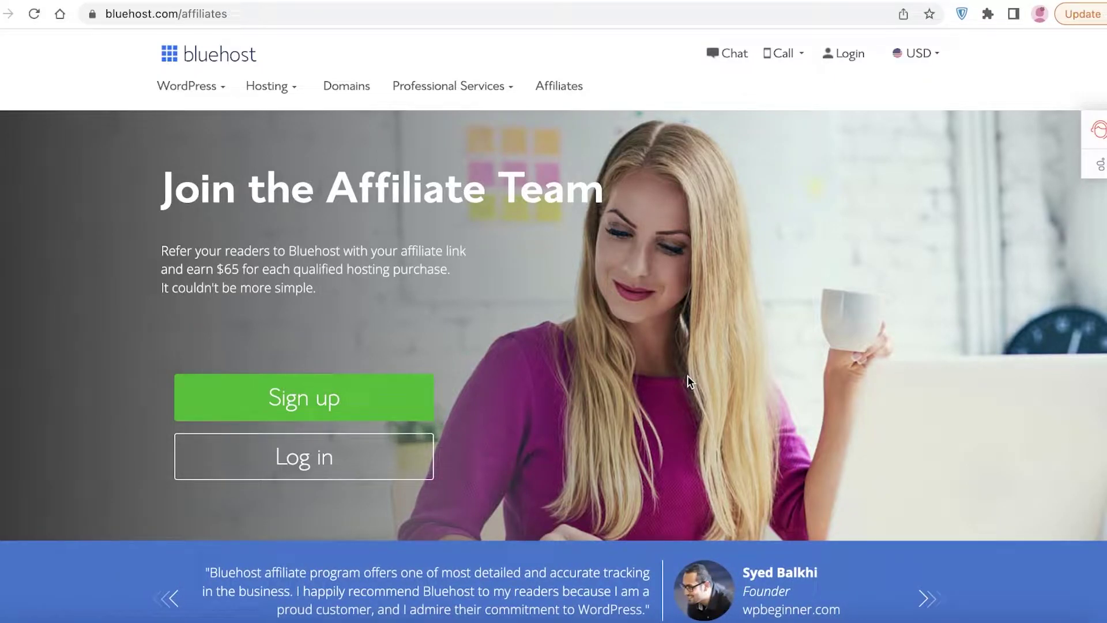
scroll(687, 375, down, 10)
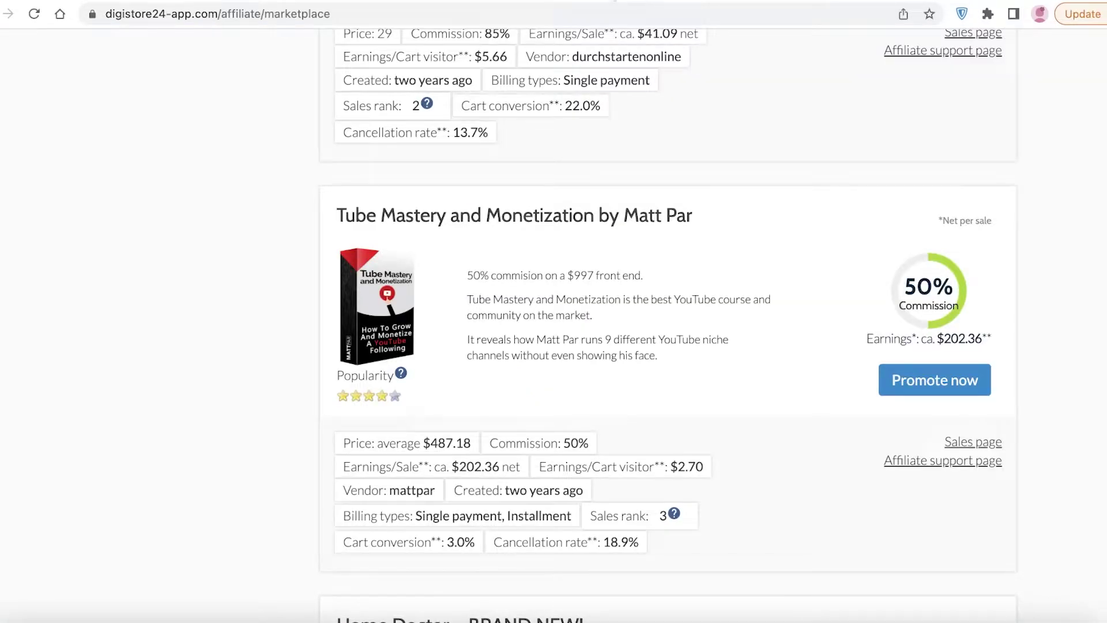
Examine the commissions, prices and conversion figures of the Digistore24 offers, including the Keto meal plan, Tube Mastery and Home Doctor.
scroll(568, 255, up, 12)
scroll(567, 260, down, 7)
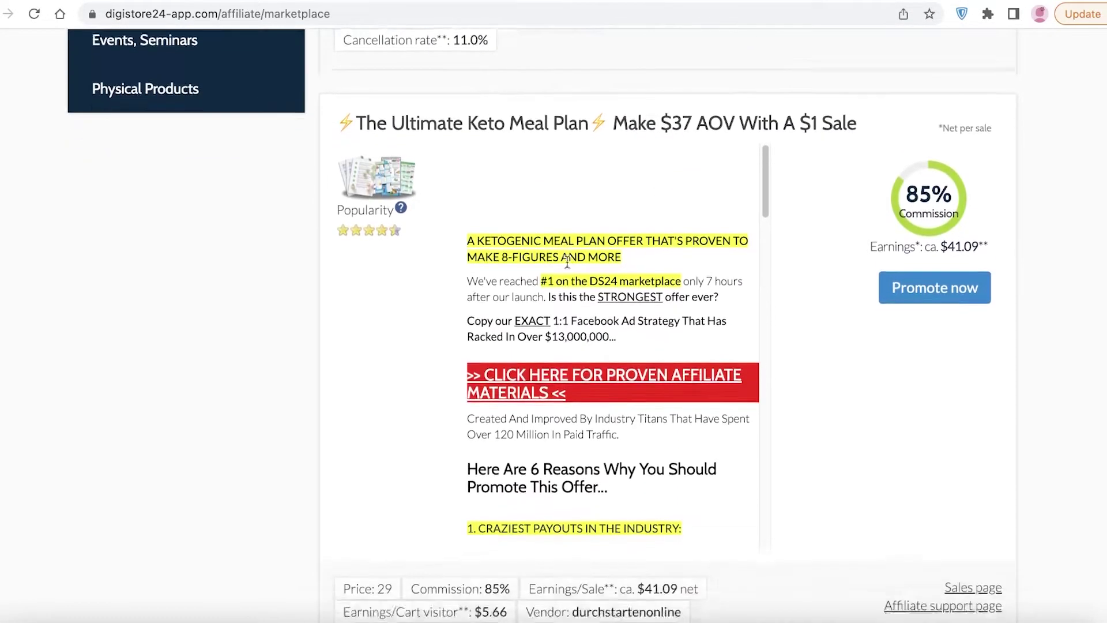
scroll(567, 279, down, 5)
scroll(784, 275, down, 8)
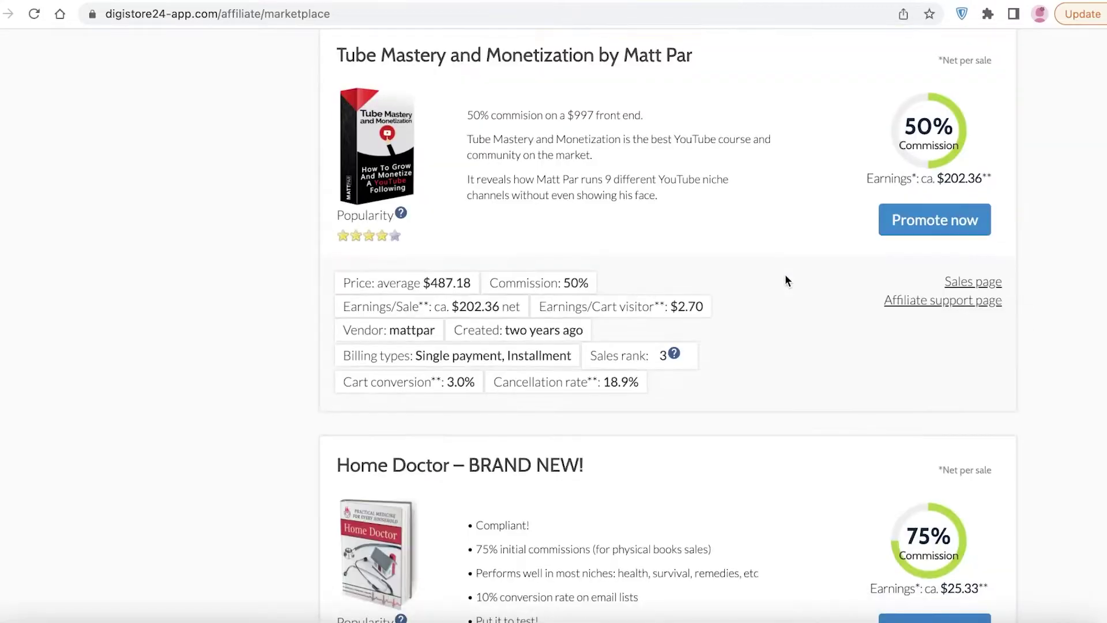
scroll(790, 286, down, 8)
scroll(733, 284, up, 13)
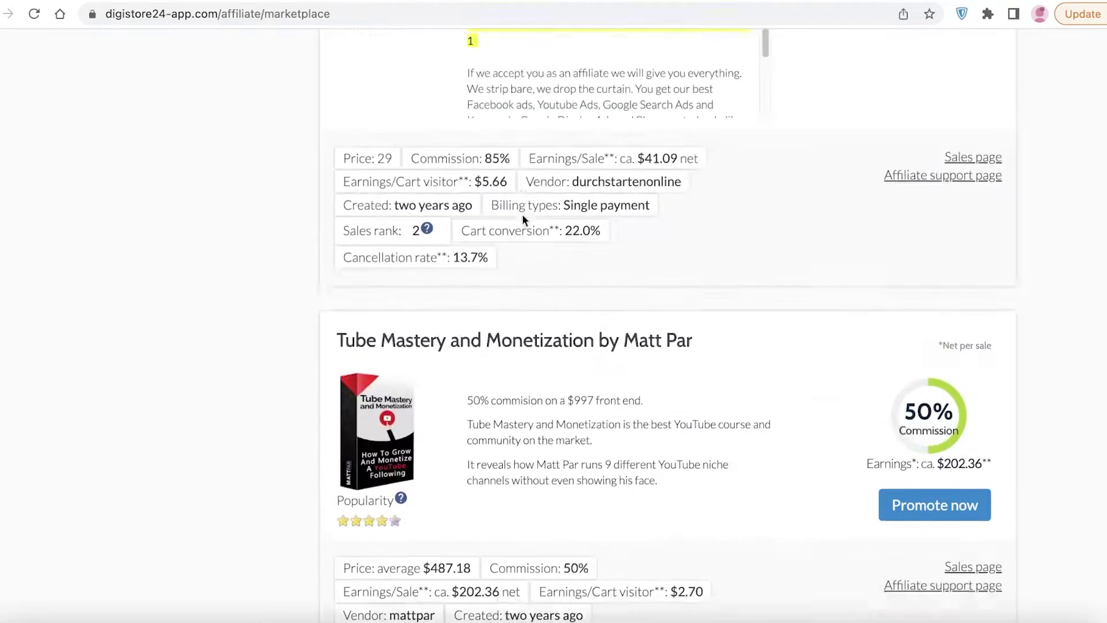
scroll(527, 217, down, 20)
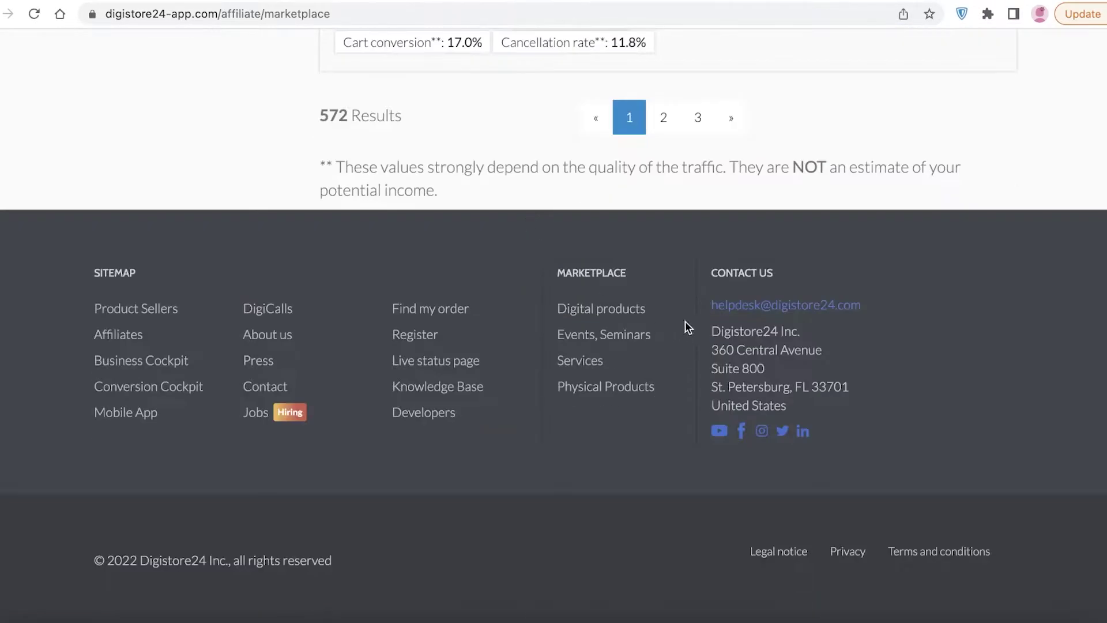
Open page 2 of the marketplace results and look through its offers.
click(650, 133)
scroll(640, 144, down, 3)
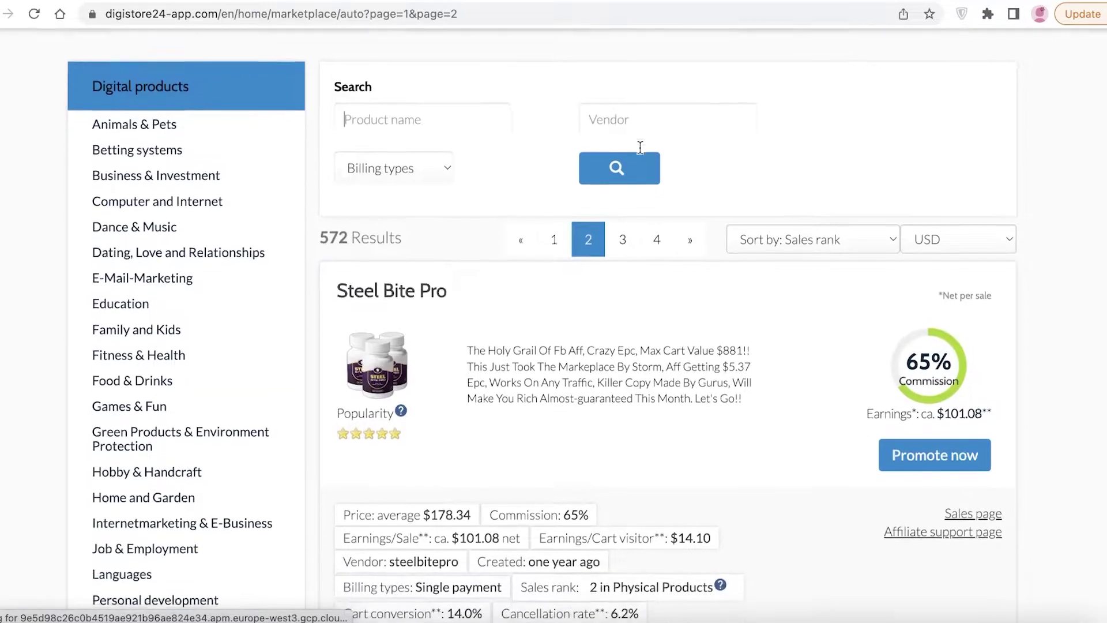
scroll(644, 161, down, 6)
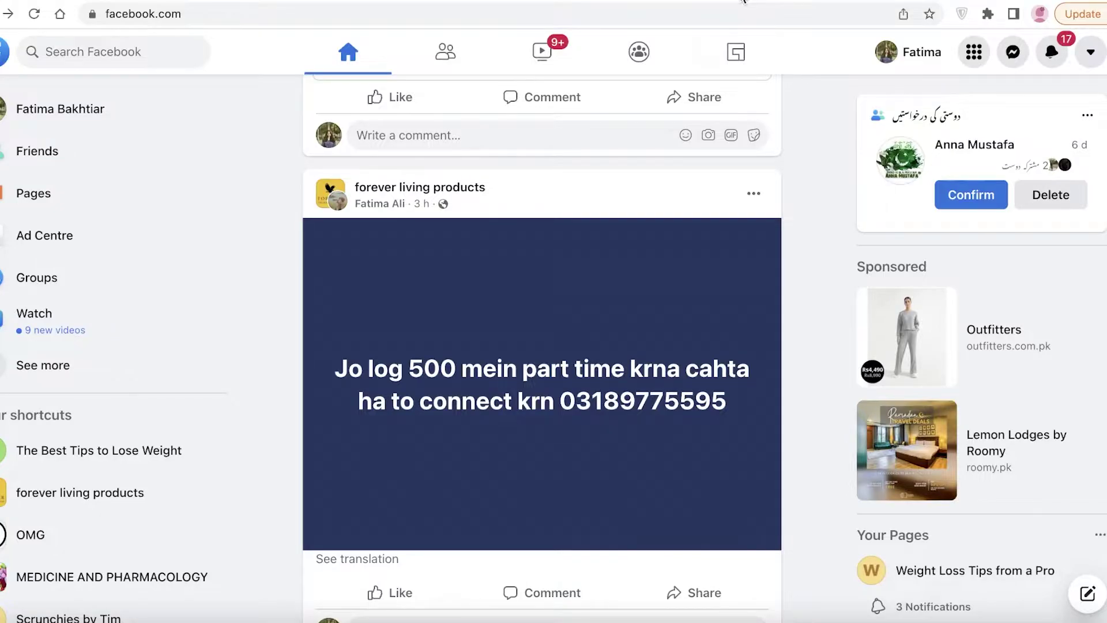
Switch to Facebook, search for "crypto" and filter the results to groups.
scroll(372, 303, down, 10)
scroll(372, 303, down, 10)
scroll(374, 304, up, 5)
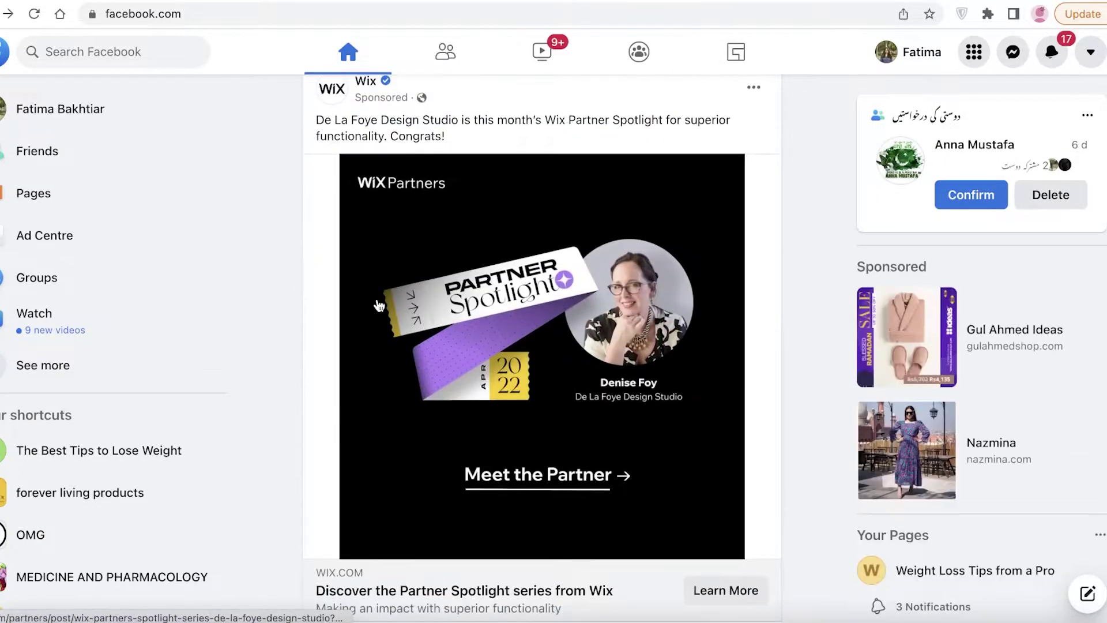
click(97, 53)
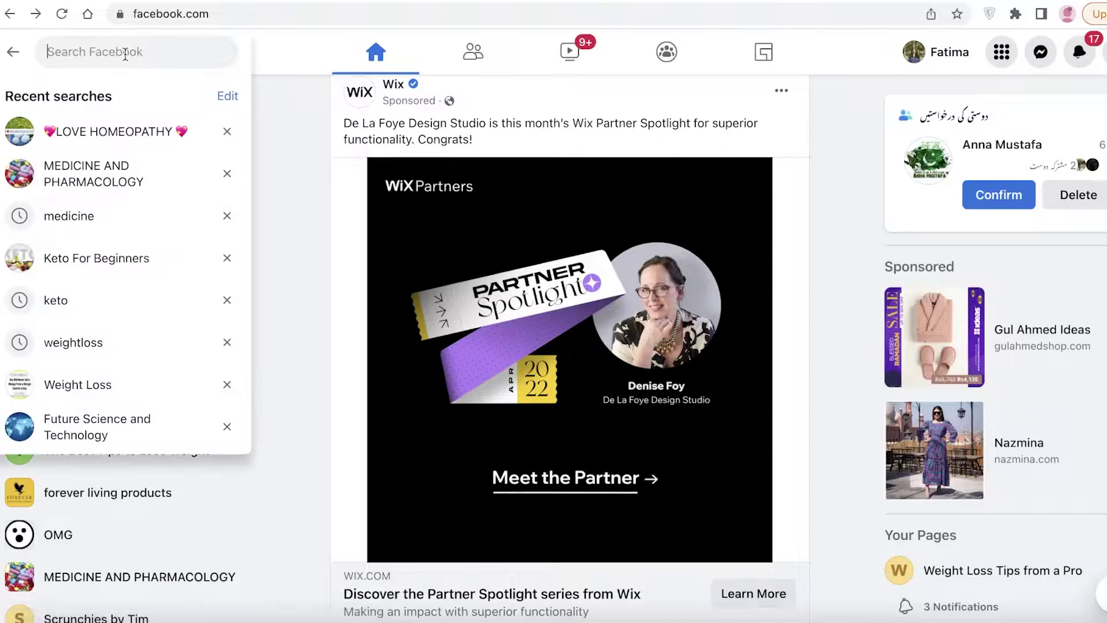
text(crypto)
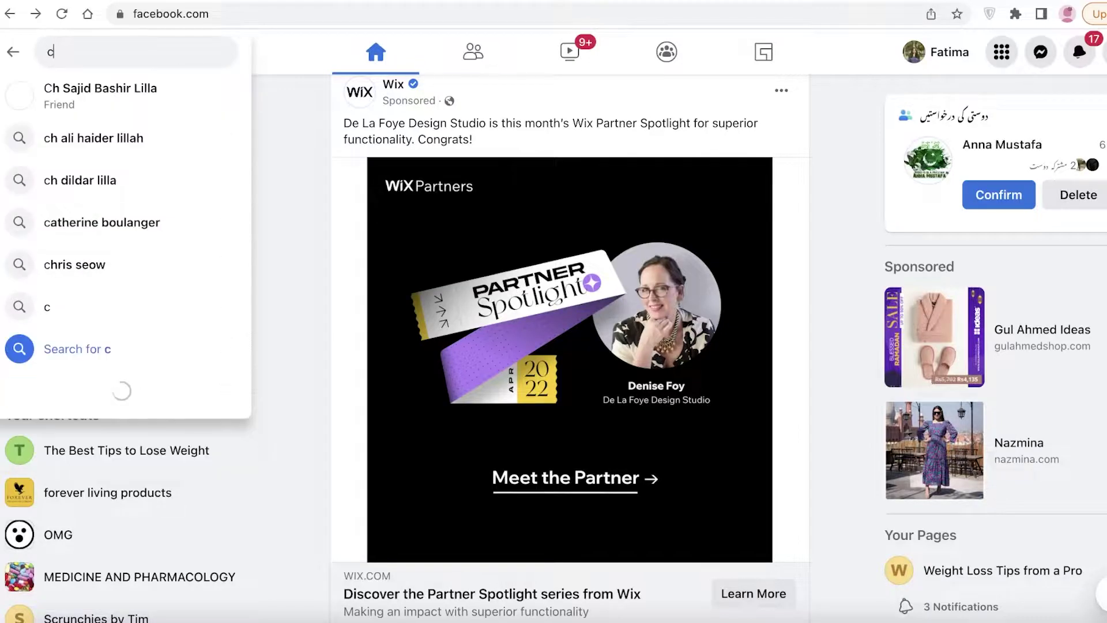
key(Return)
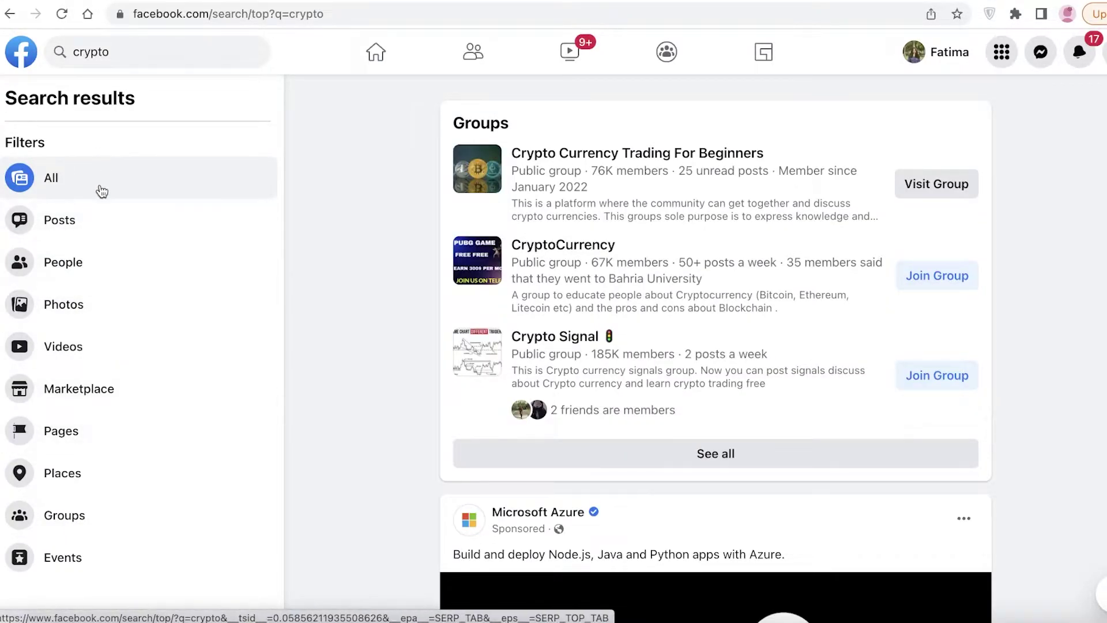
click(68, 520)
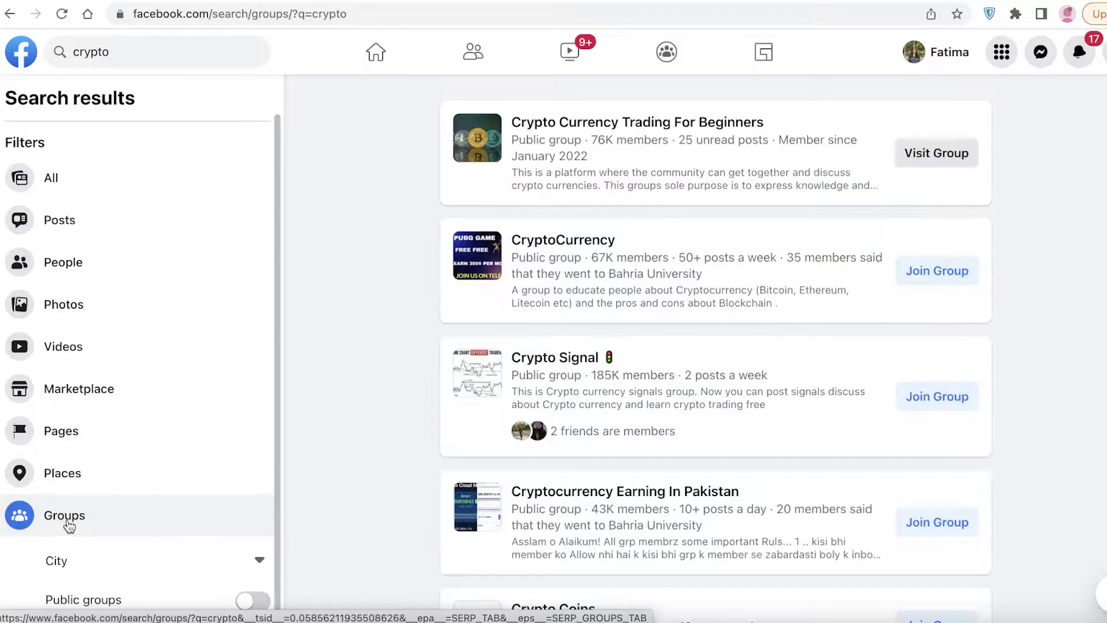
Join the BITCOIN & CRYPTO USA UK CANADA and Crypto groups, and try joining Bitcoin, Arctic Crypto with the personal profile.
scroll(791, 173, down, 2)
mouse_move(770, 241)
scroll(763, 337, down, 20)
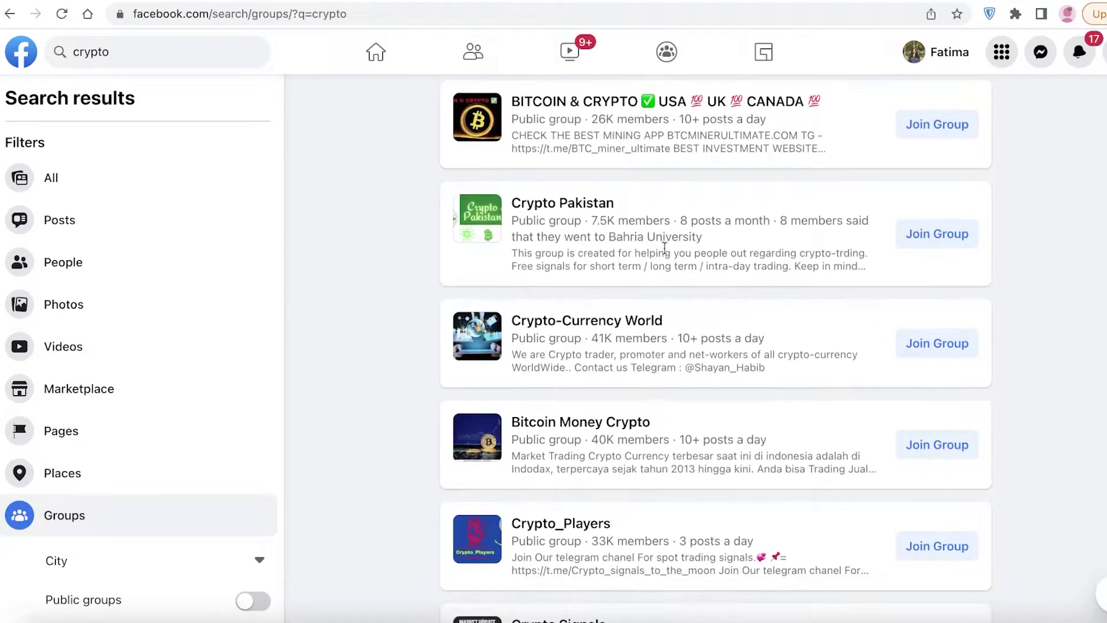
scroll(636, 222, up, 4)
click(946, 349)
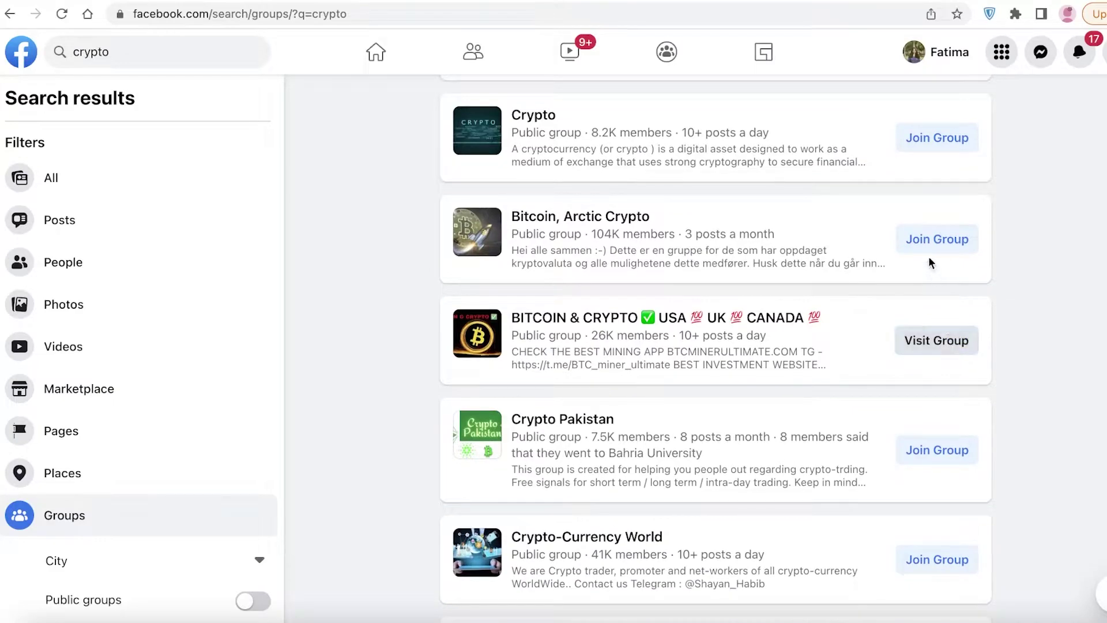
click(932, 238)
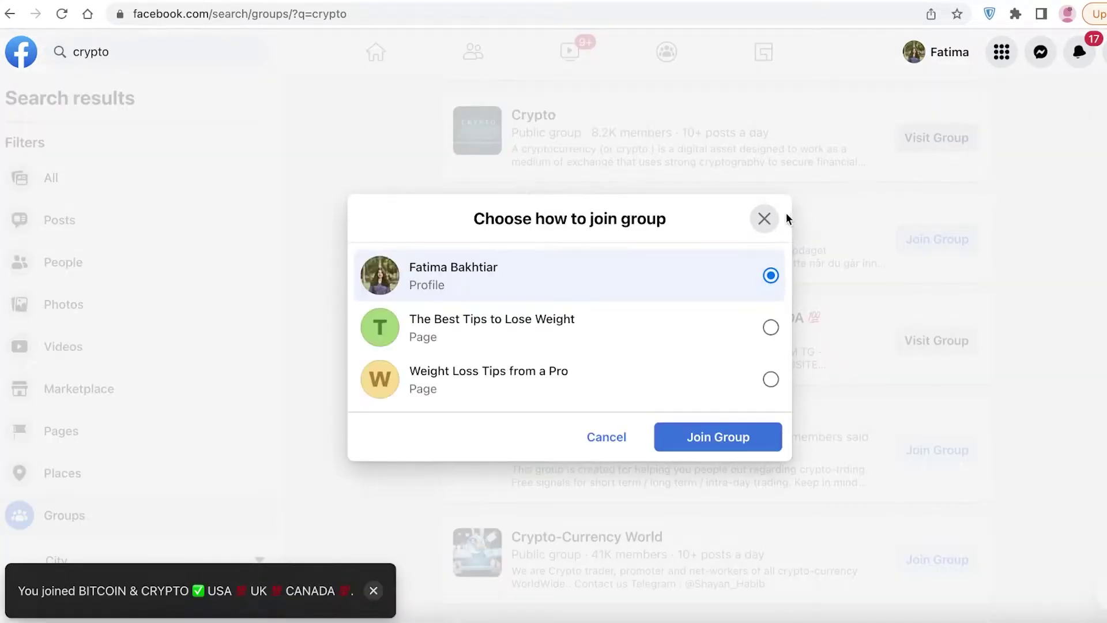
click(751, 438)
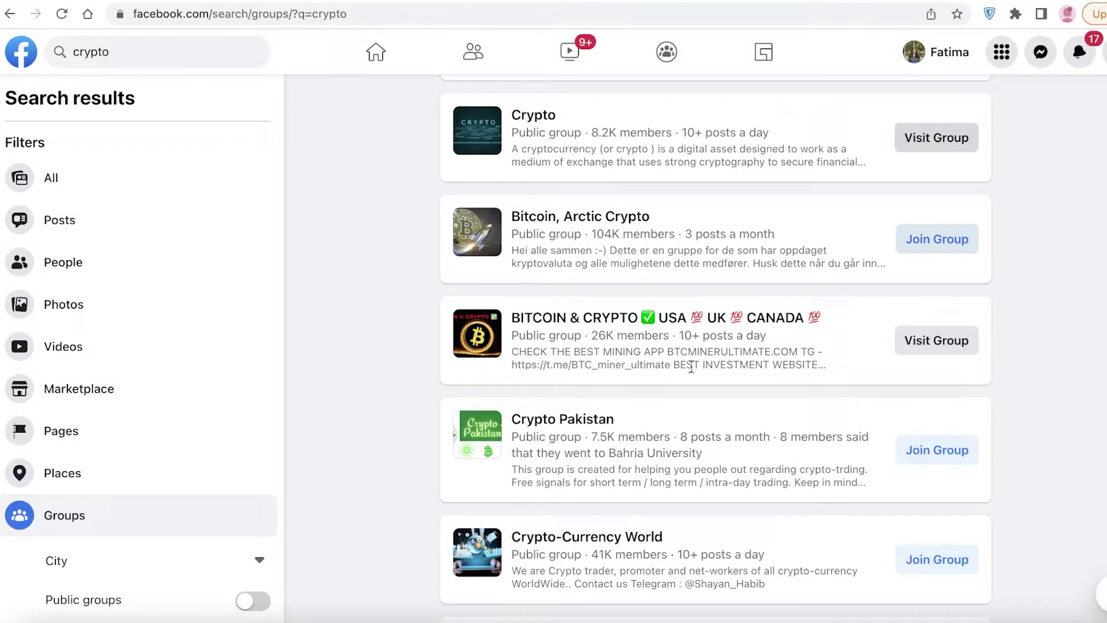
Open the BITCOIN & CRYPTO USA UK CANADA group and start a new post in it.
click(692, 318)
scroll(526, 314, down, 3)
scroll(525, 314, up, 1)
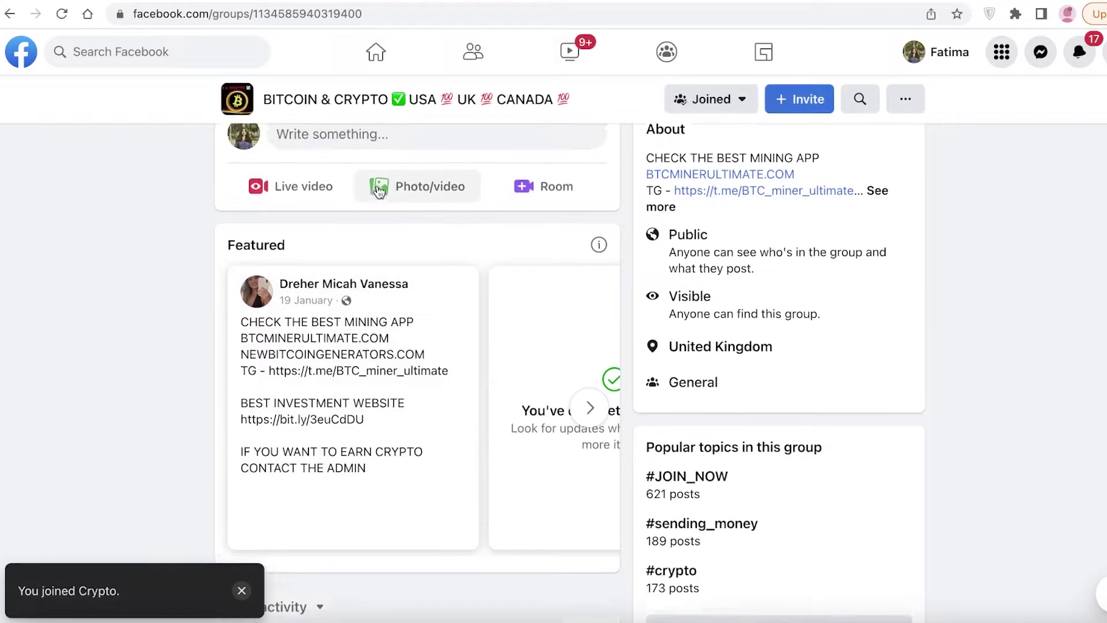
click(385, 165)
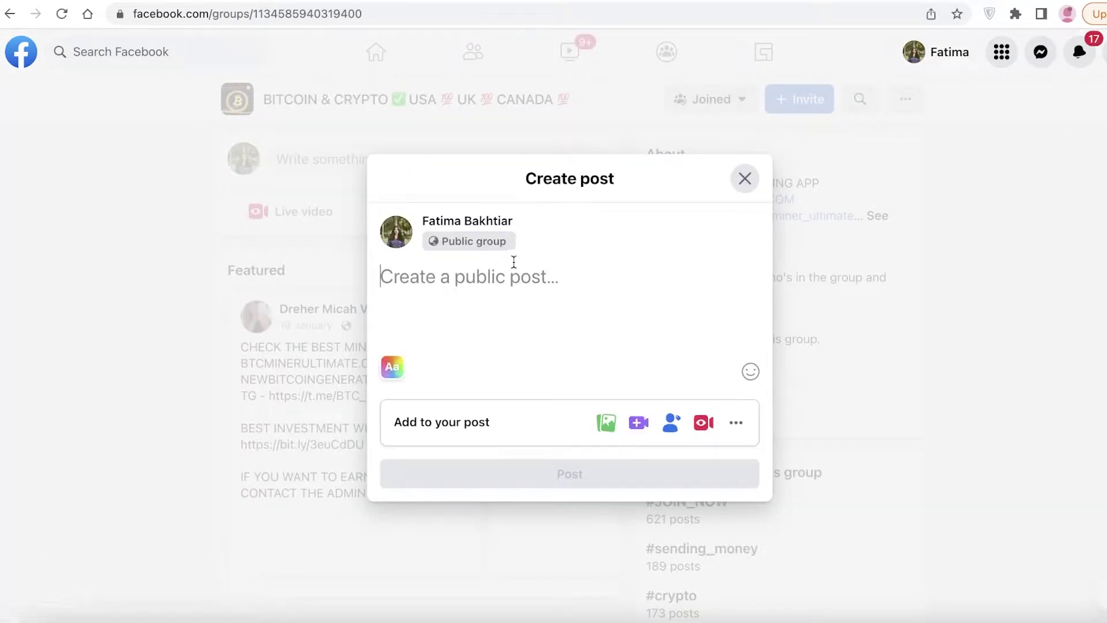
Draft the post "The crypto crash course that I did to maximize my crpyto earning was (affiliate name)" and close it without publishing.
text(The )
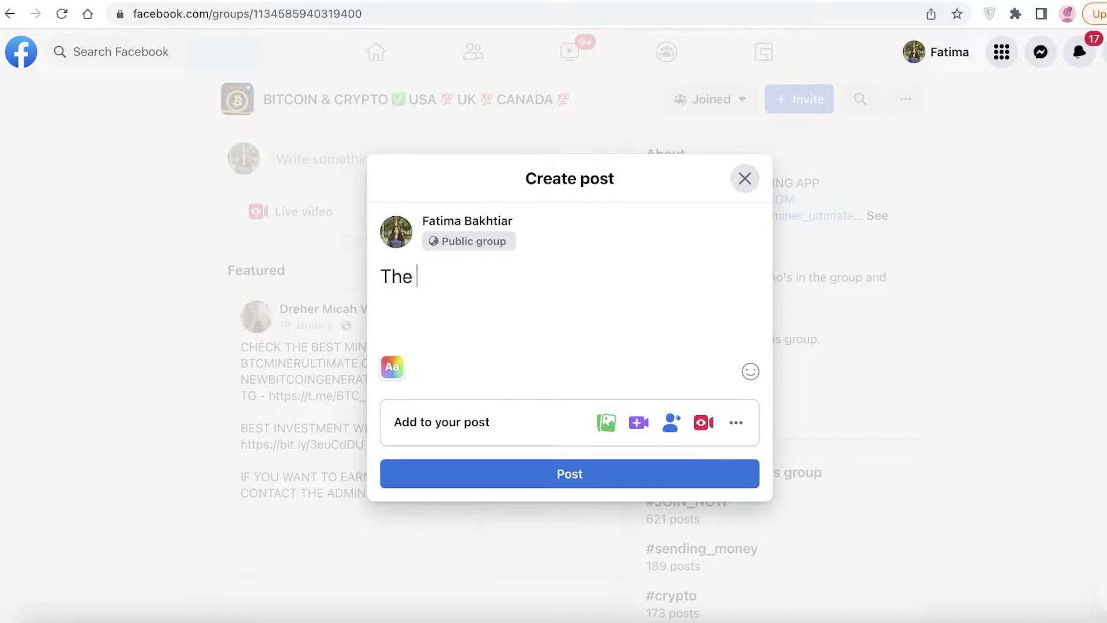
text(crypto crash co)
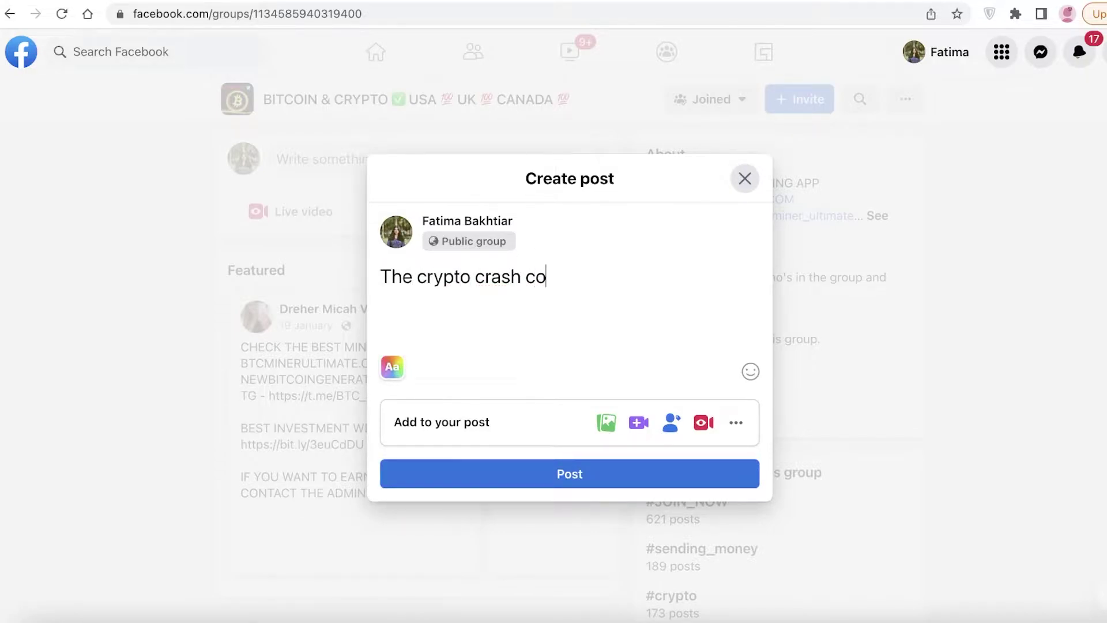
text(urse that I did to ma)
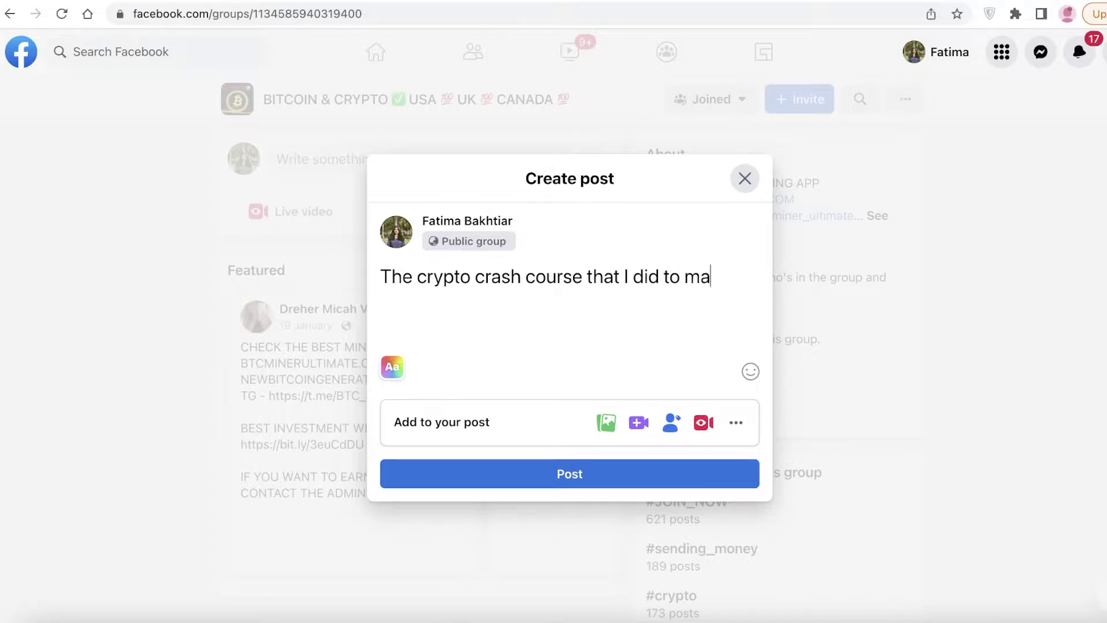
text(ximize my )
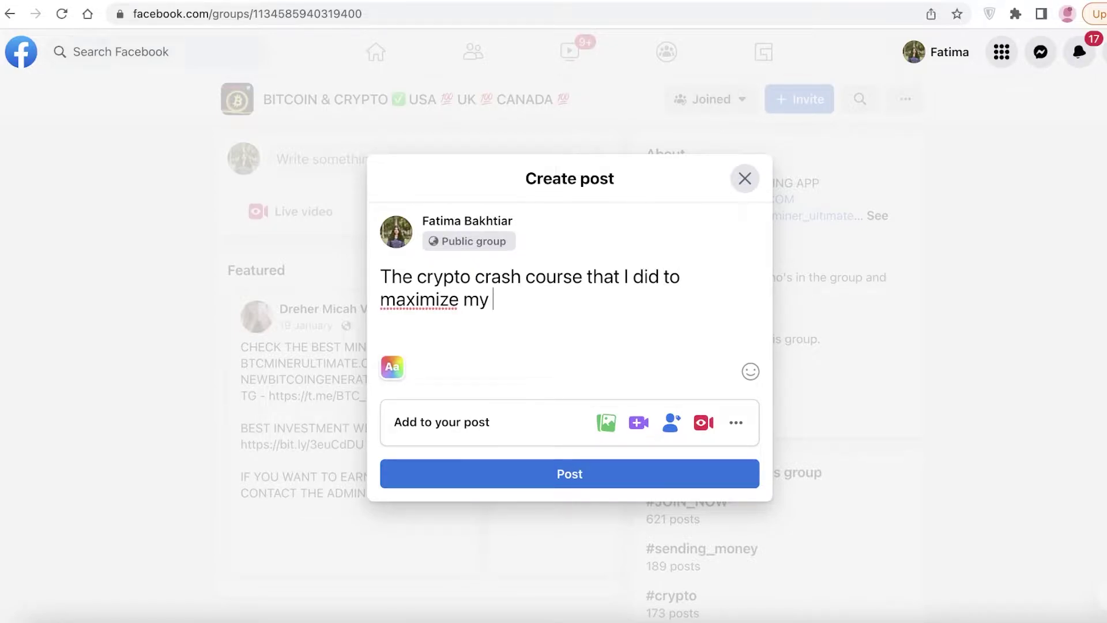
text(crpyto earning was ....)
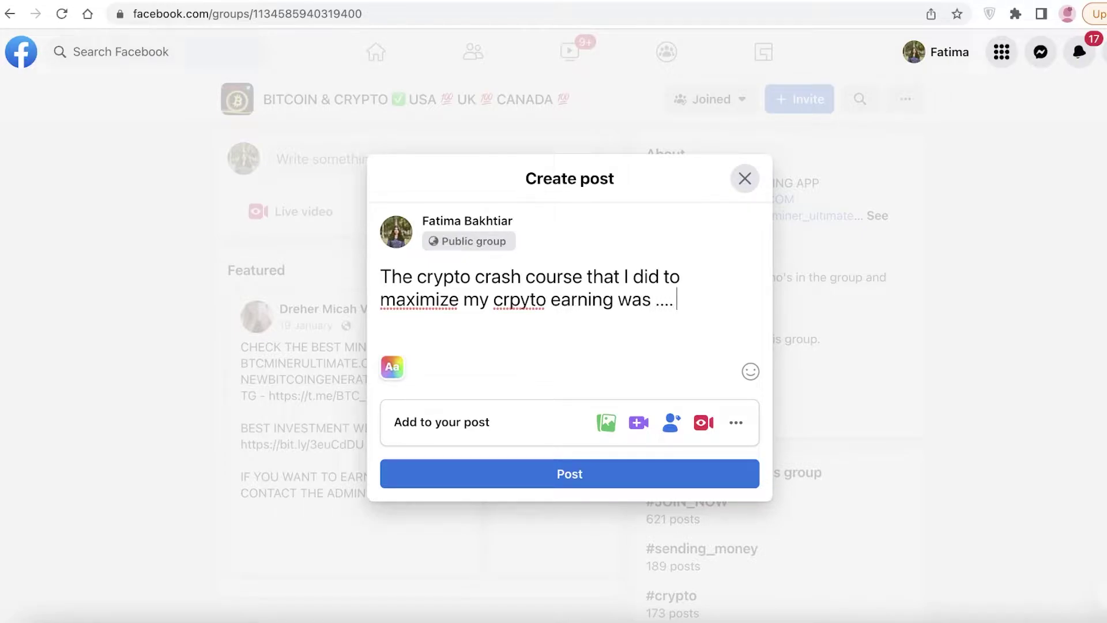
key(BackSpace)
key(BackSpace)
key(BackSpace)
key(BackSpace)
key(BackSpace)
text((affiliate name))
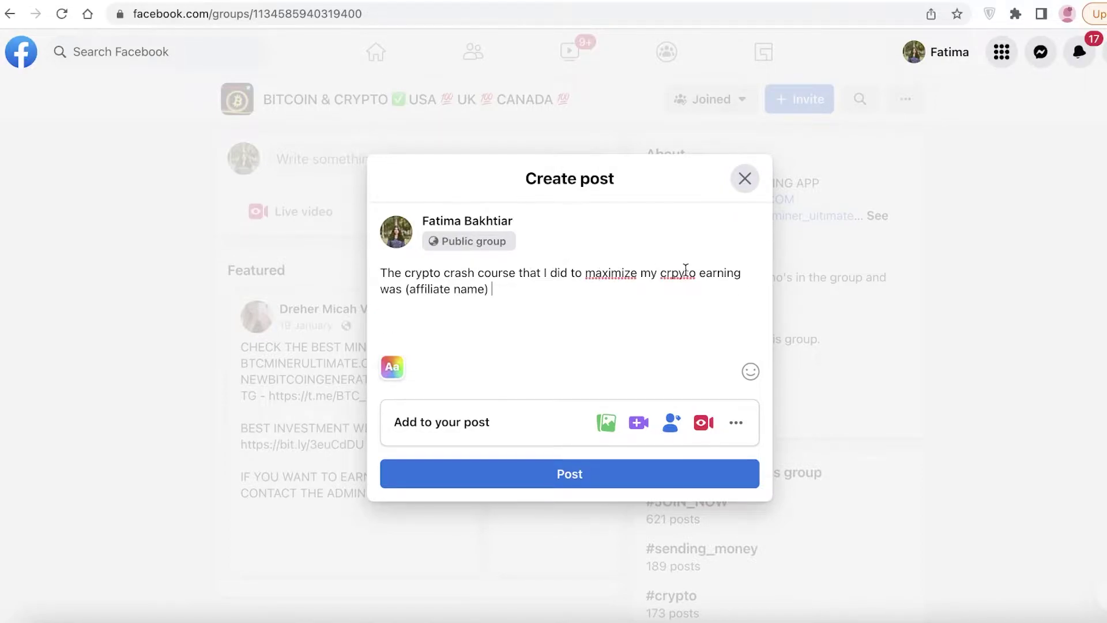
double_click(599, 274)
click(549, 295)
click(744, 179)
Return to the "crypto" group search results and look through the listed groups and their sizes and activity.
scroll(115, 107, up, 7)
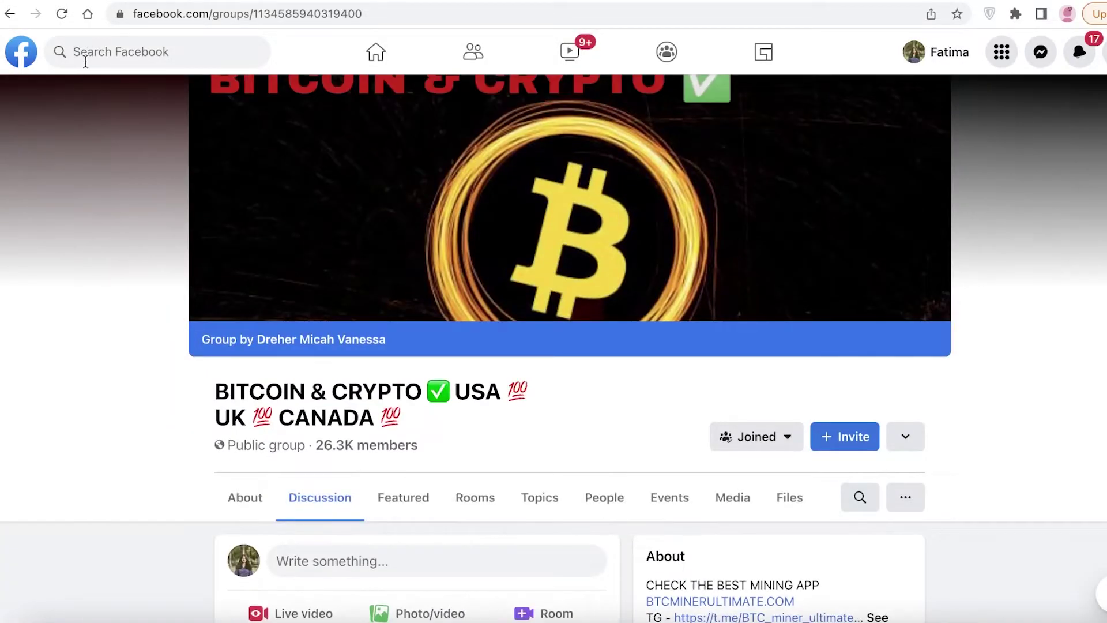
click(10, 13)
scroll(740, 292, down, 20)
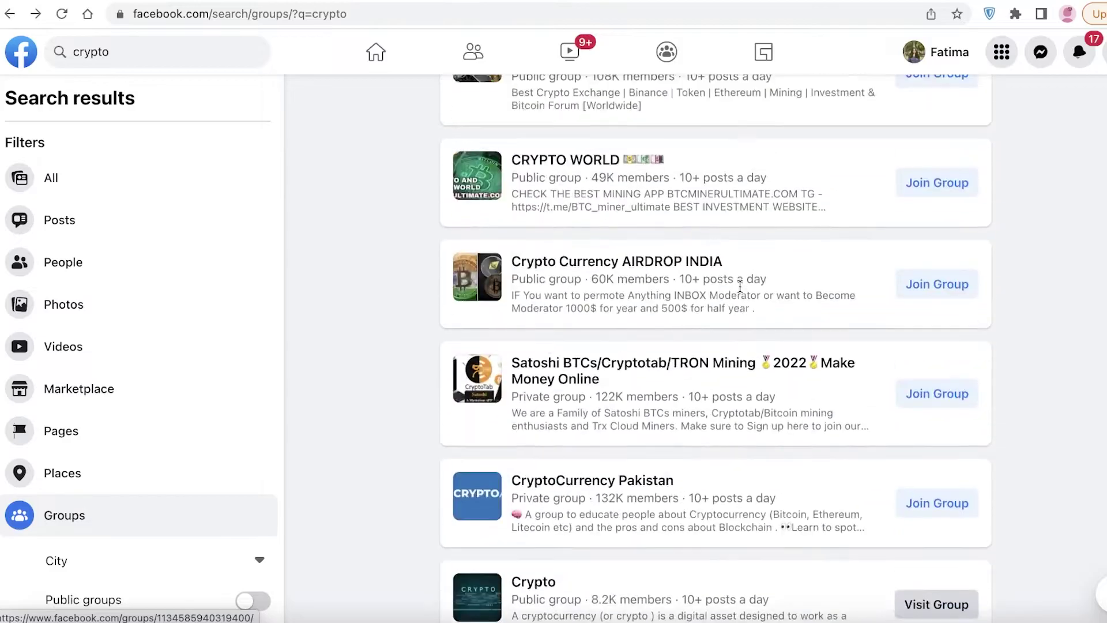
scroll(889, 286, down, 6)
scroll(876, 317, up, 4)
scroll(870, 326, up, 8)
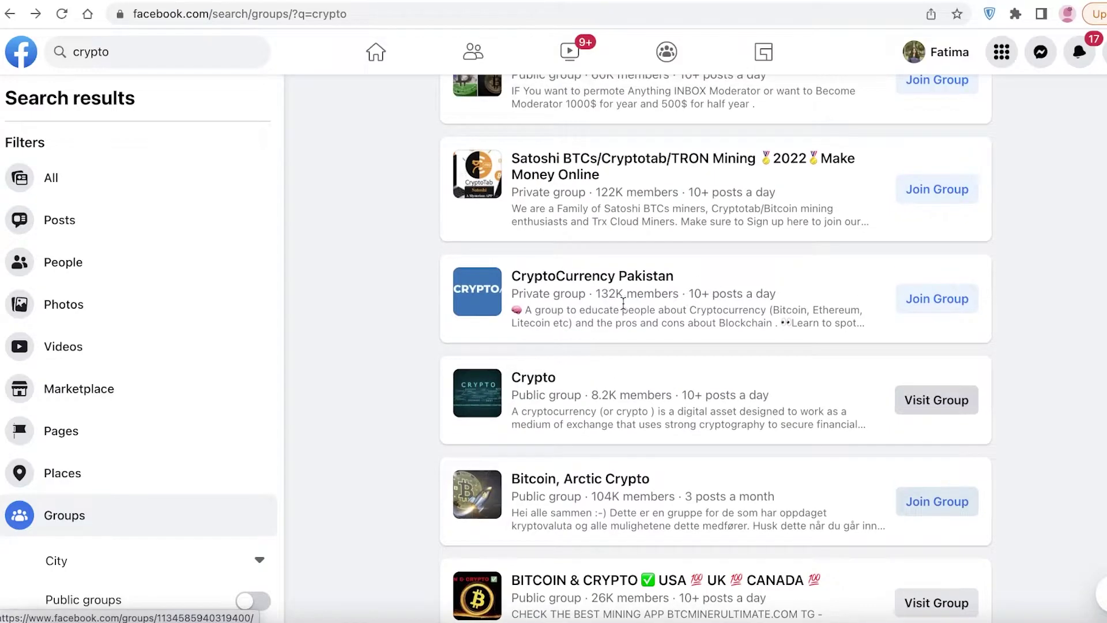
scroll(622, 312, up, 10)
scroll(611, 324, up, 2)
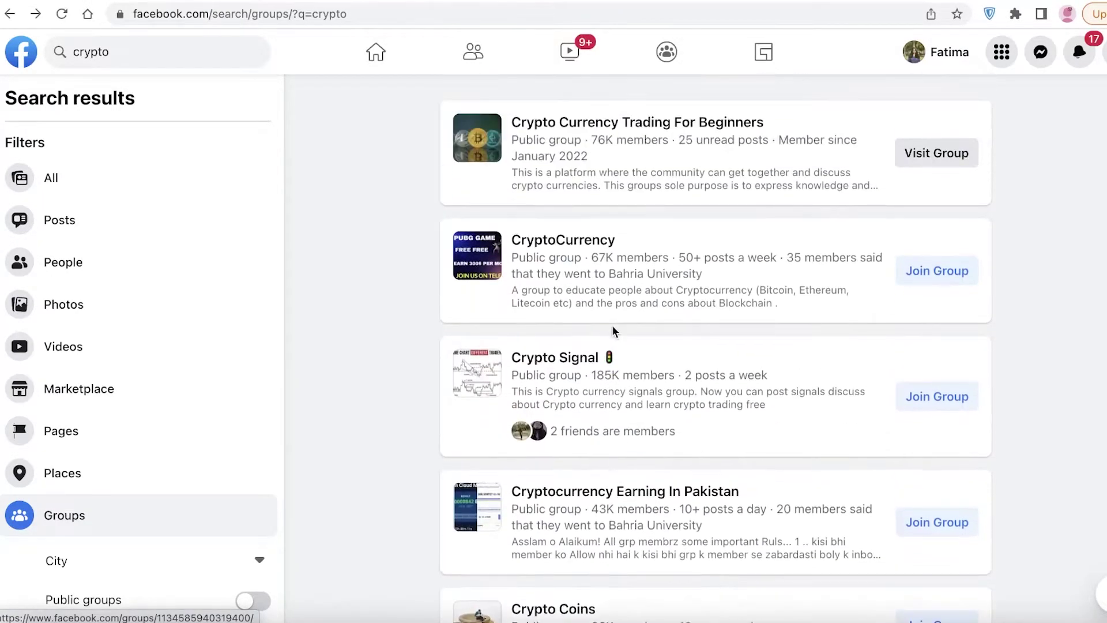
scroll(611, 324, down, 10)
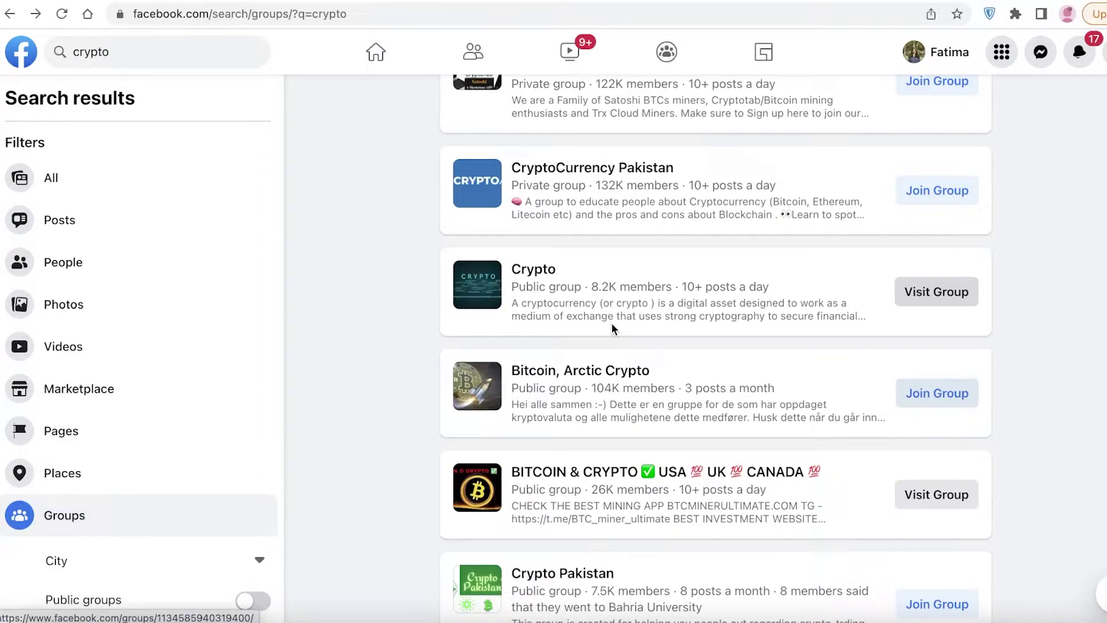
scroll(611, 323, down, 15)
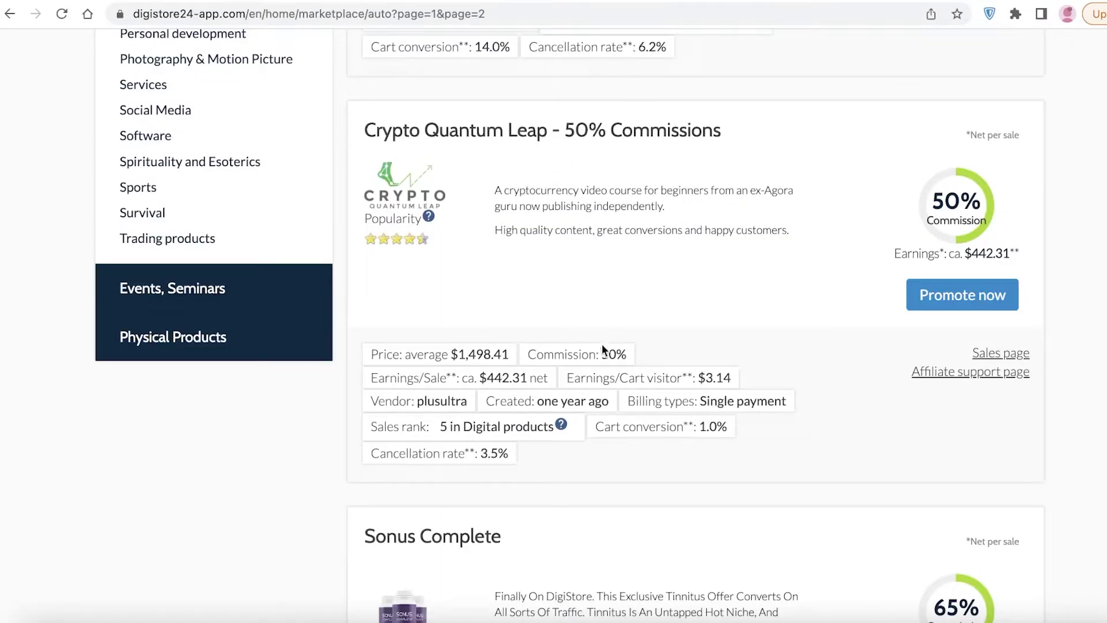
Switch to the Digistore24 marketplace, review the Crypto Quantum Leap offer, and check its affiliate promotion page.
scroll(521, 165, down, 2)
scroll(511, 207, up, 3)
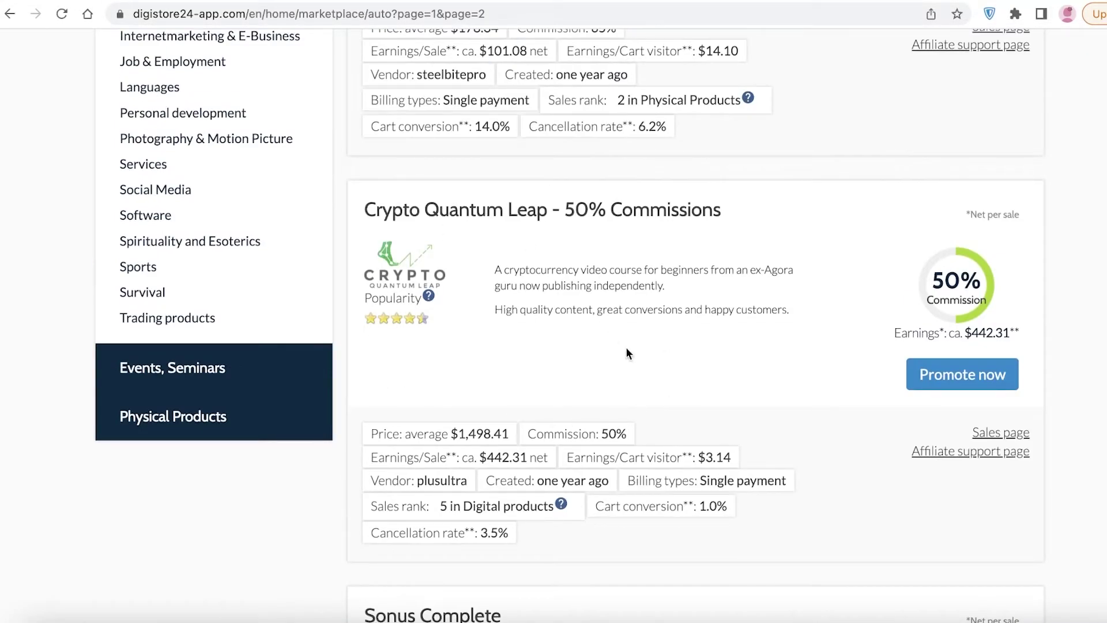
scroll(807, 254, down, 3)
scroll(835, 255, up, 1)
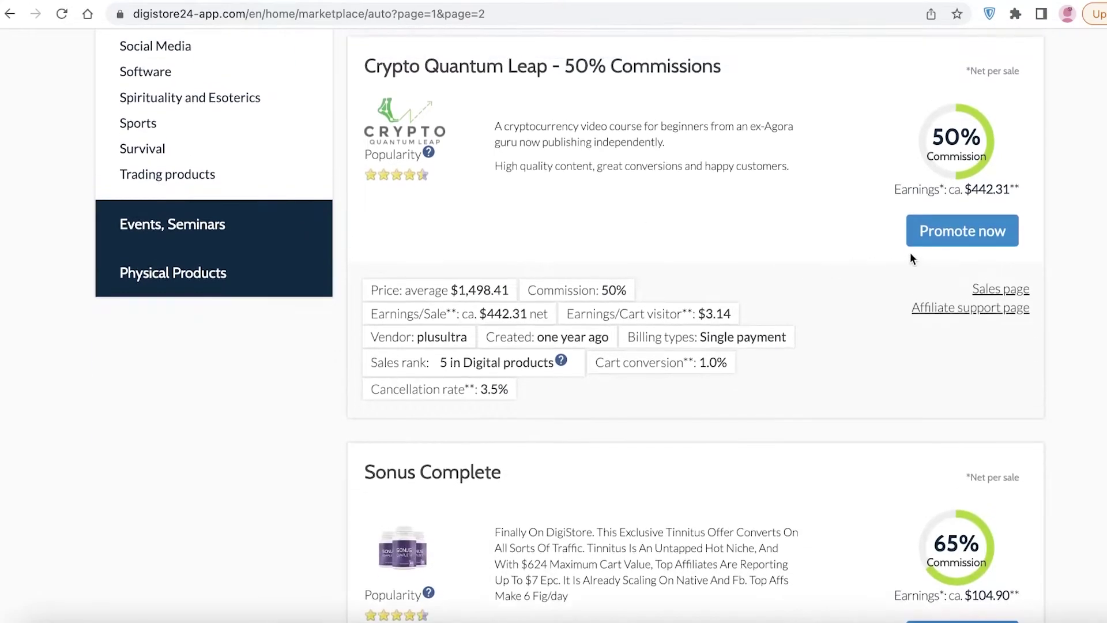
click(931, 241)
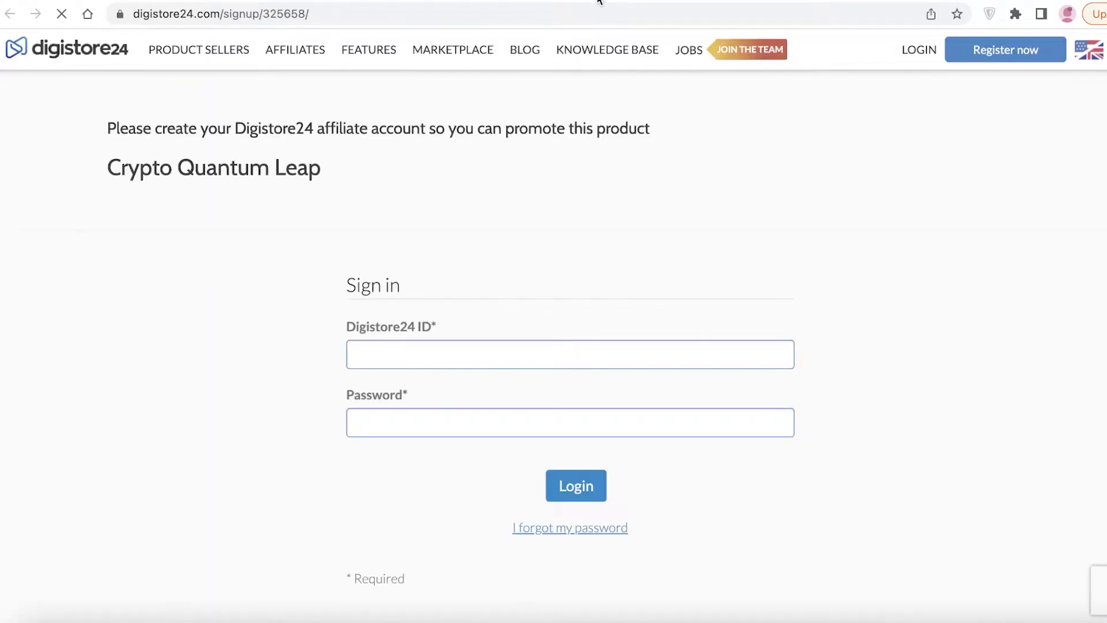
click(598, 1)
scroll(758, 57, up, 3)
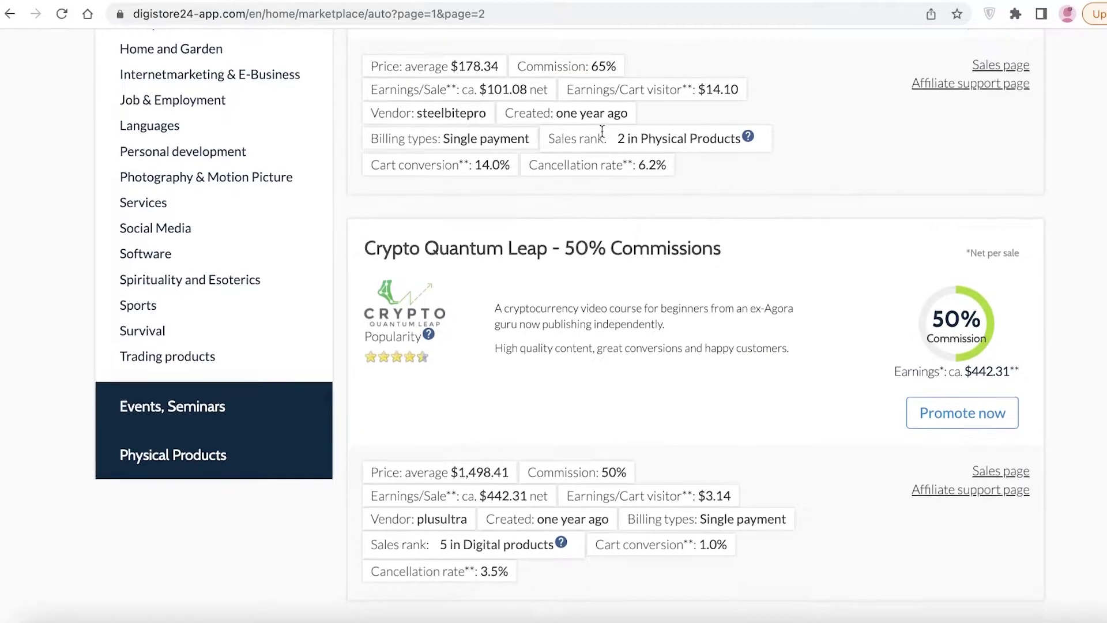
scroll(600, 130, down, 2)
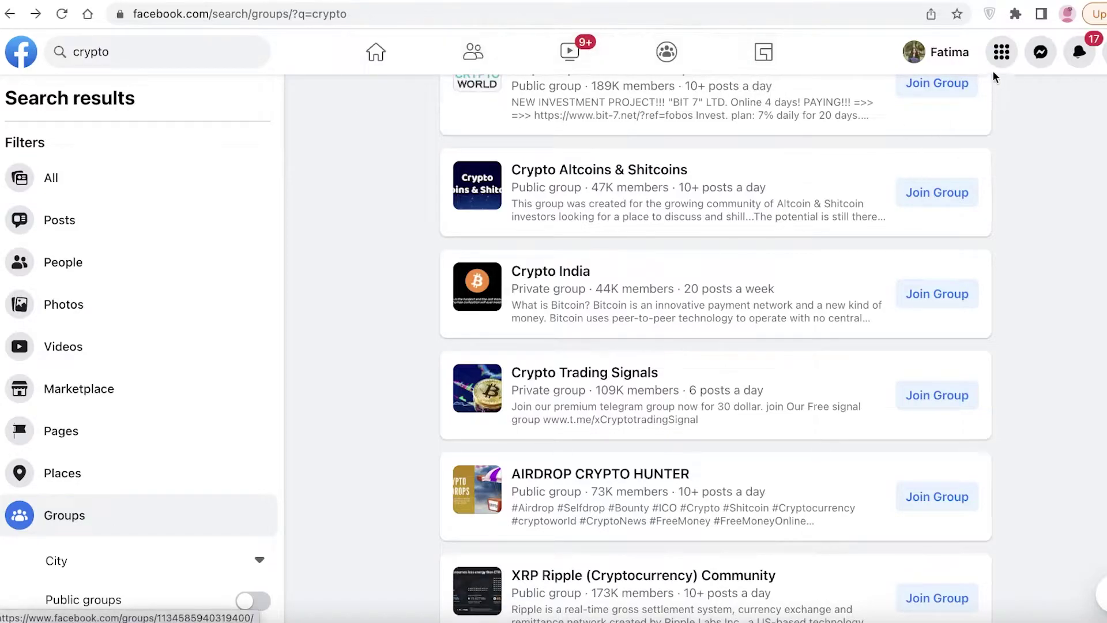
Switch to Facebook, view the form for creating a Page, and open the list of managed Pages.
click(1003, 53)
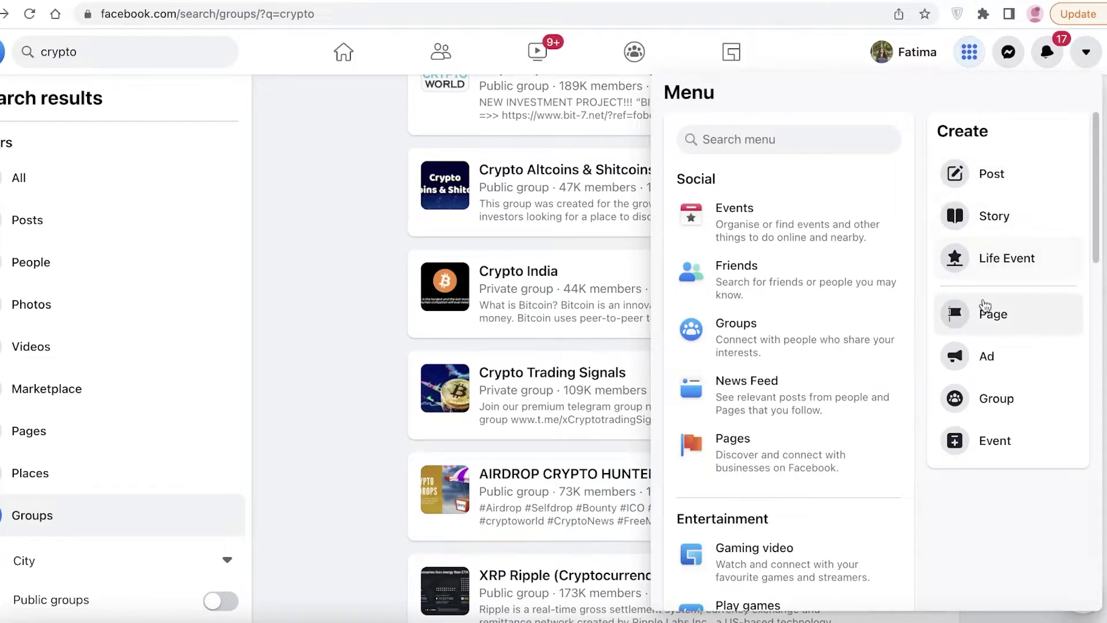
click(974, 314)
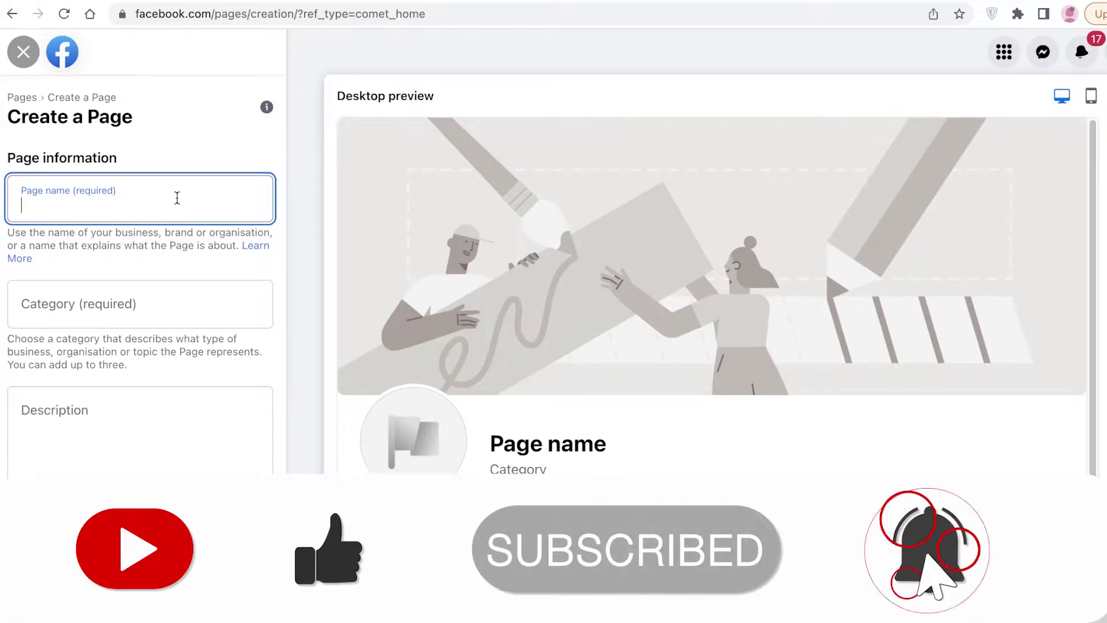
click(1005, 55)
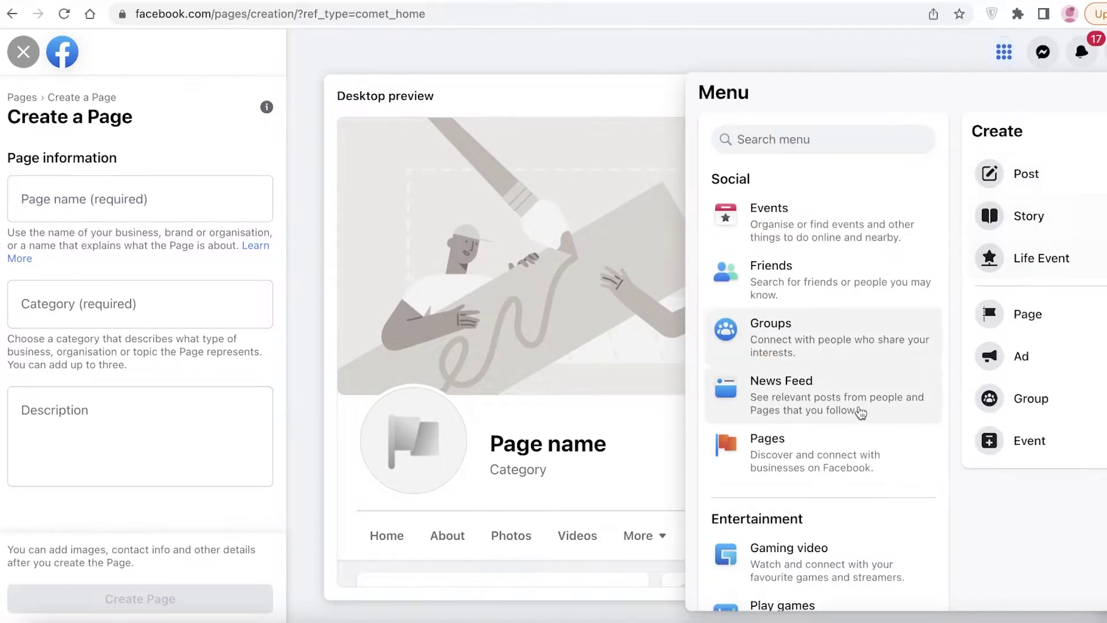
click(809, 455)
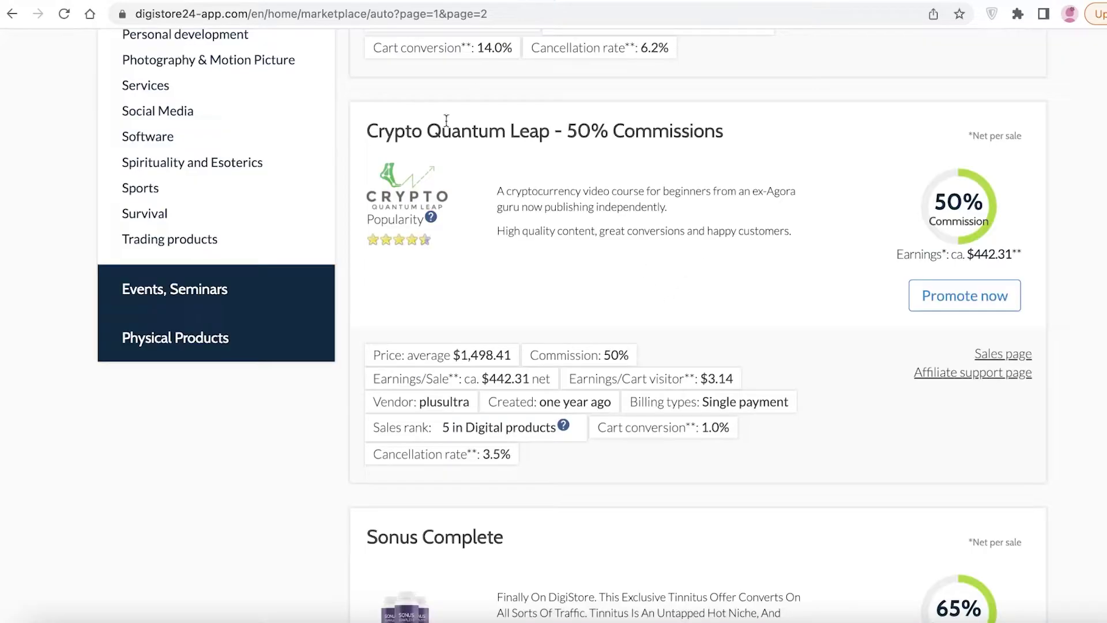
Switch to Digistore24 and compare the Crypto Quantum Leap, Sonus Complete and Lottery Defeater Software offers as possible Page topics.
scroll(378, 246, up, 7)
scroll(378, 246, down, 2)
scroll(380, 249, down, 9)
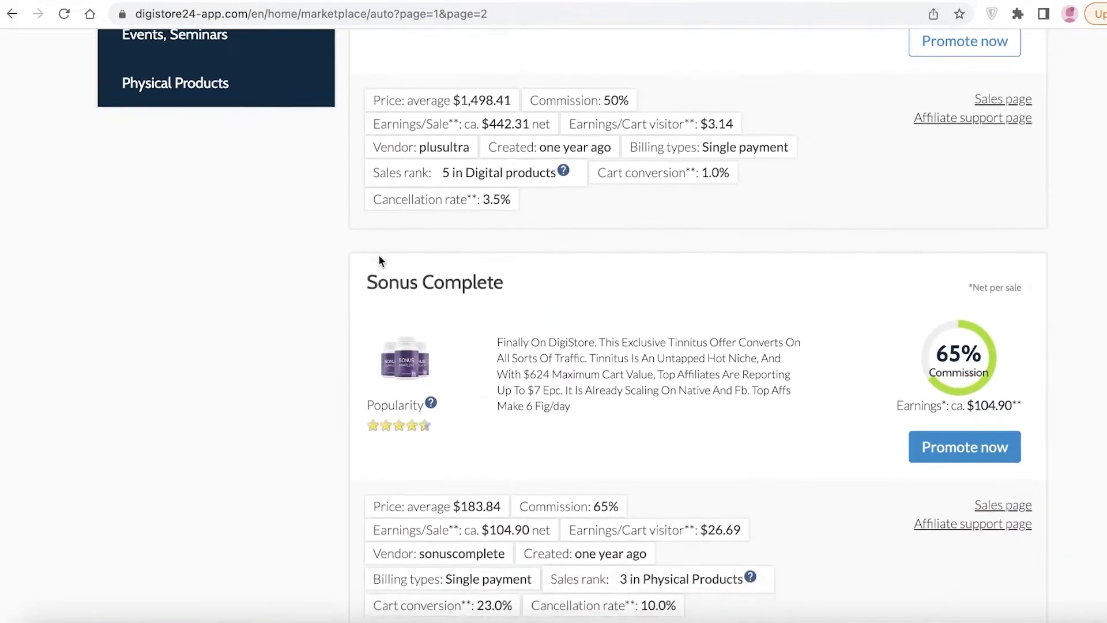
scroll(379, 253, up, 10)
scroll(505, 196, down, 11)
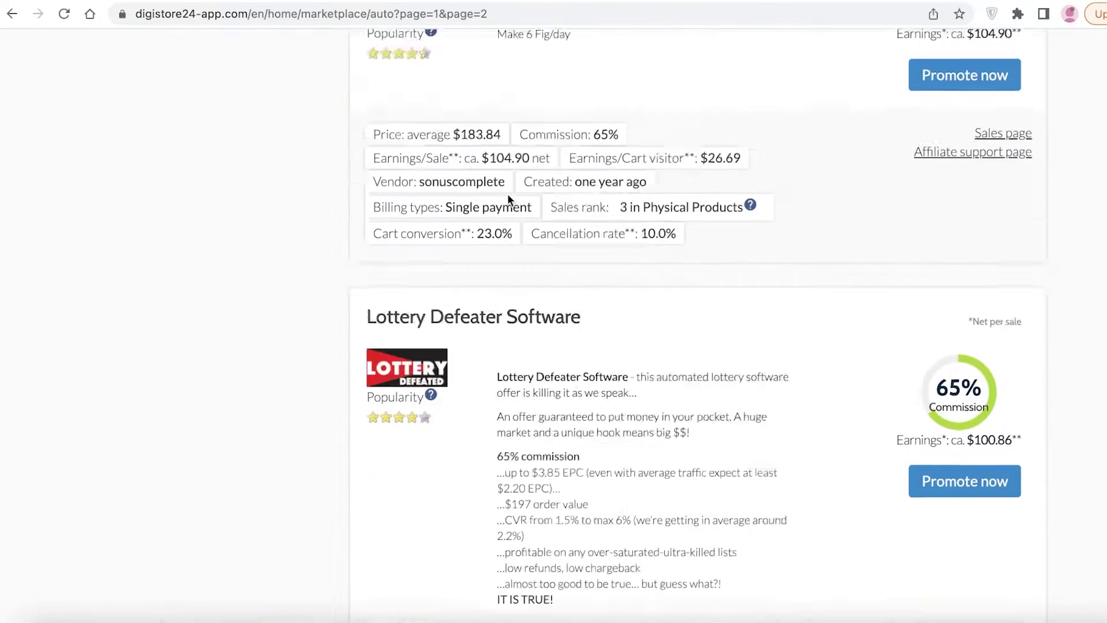
scroll(427, 225, up, 3)
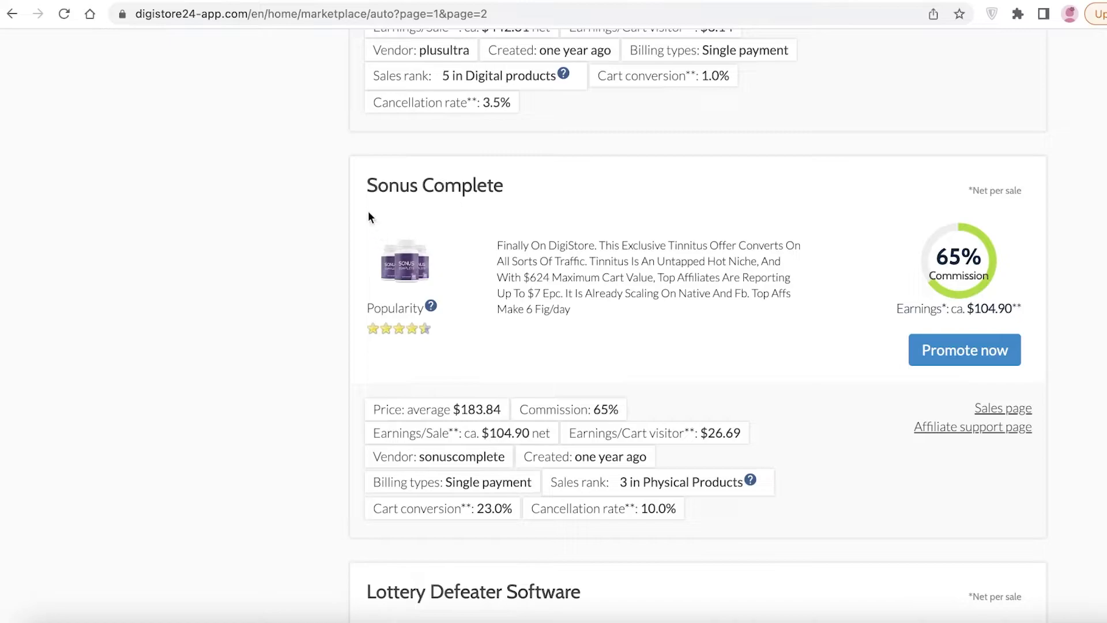
scroll(563, 313, down, 1)
scroll(562, 314, up, 12)
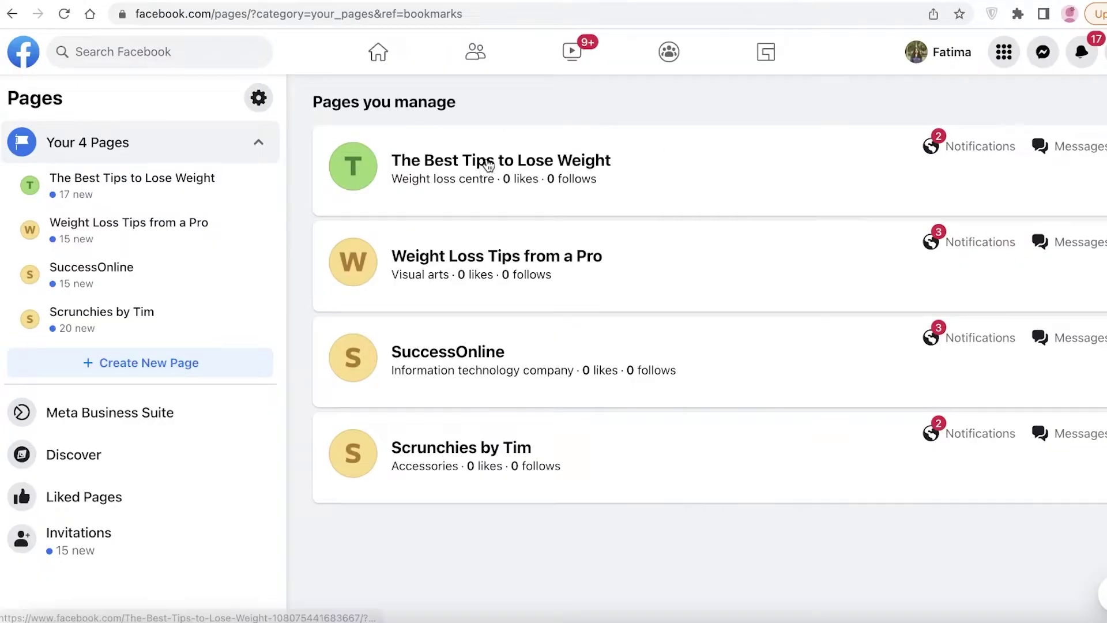
Open the Facebook Page The Best Tips to Lose Weight and look through its cover and posts.
click(484, 164)
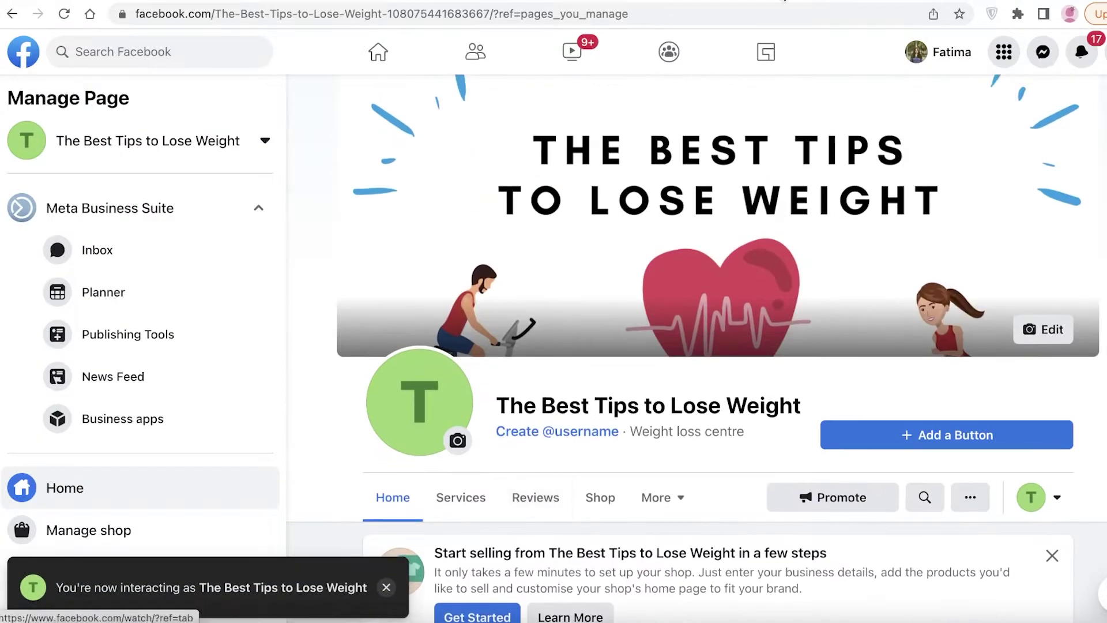
scroll(721, 177, down, 8)
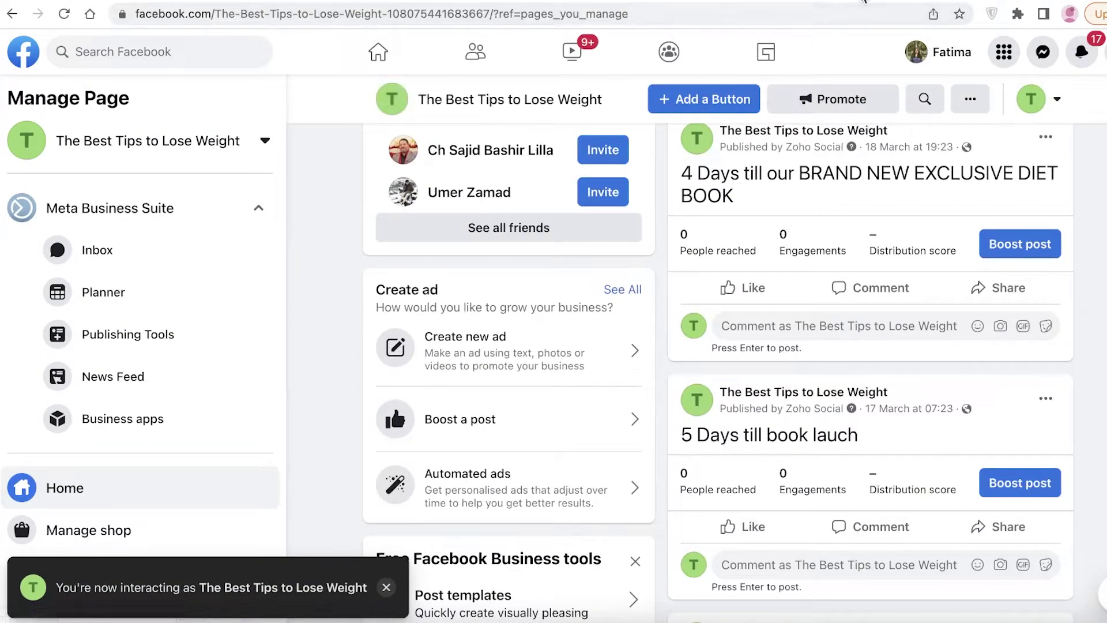
scroll(859, 144, up, 10)
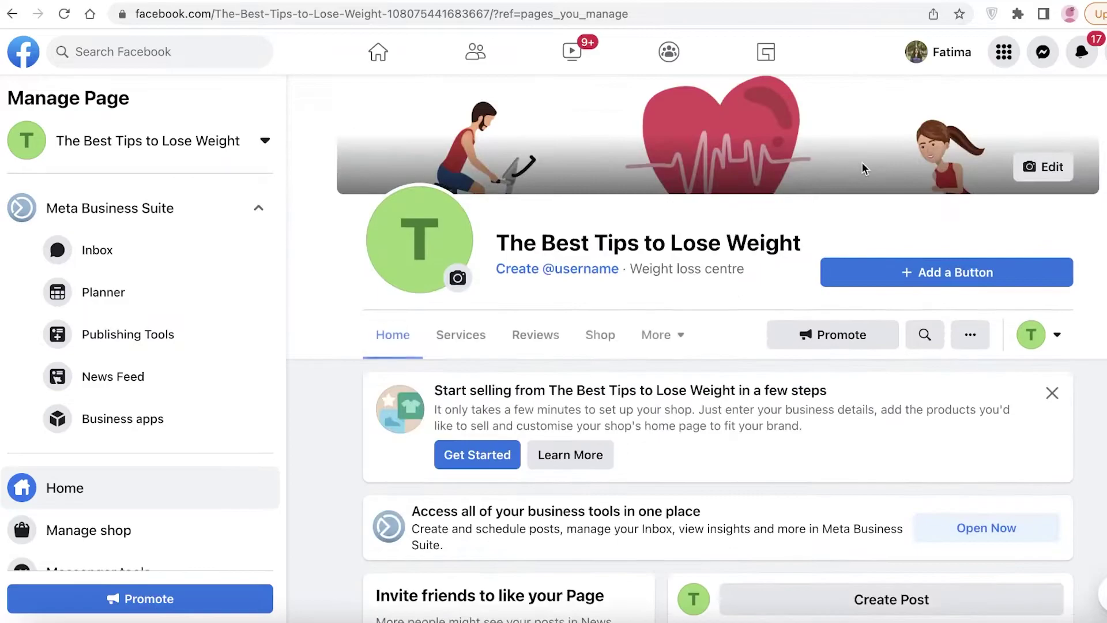
scroll(863, 162, down, 6)
scroll(697, 346, up, 5)
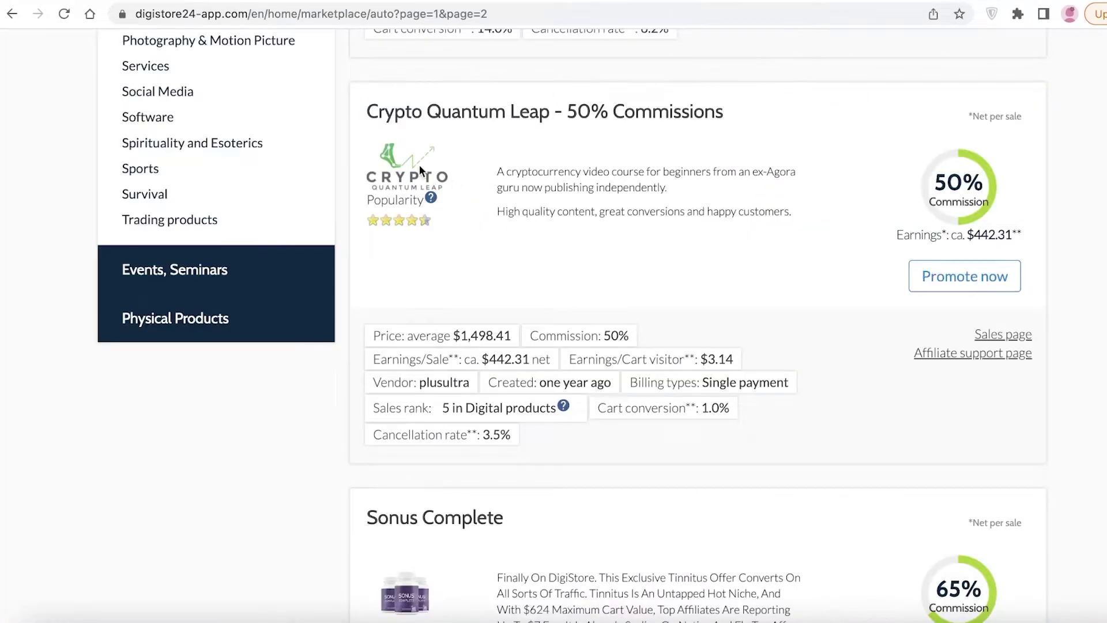
Glance over the Crypto Quantum Leap offer on Digistore24 and open Canva in a new browser tab.
scroll(438, 276, down, 1)
scroll(540, 204, up, 5)
key(ctrl+t)
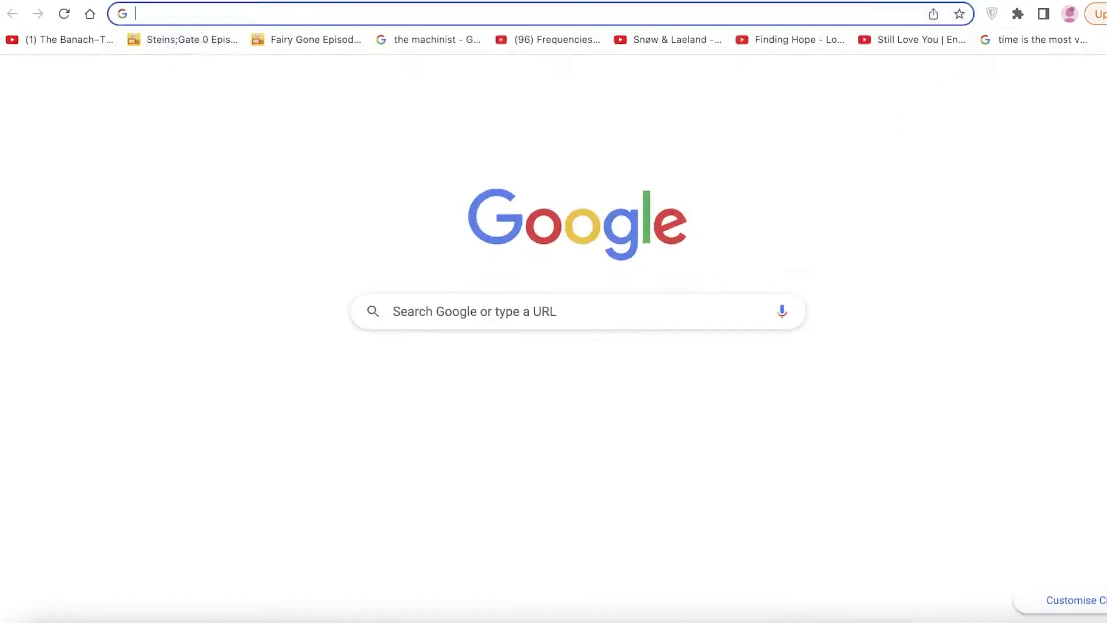
text(canva)
key(Return)
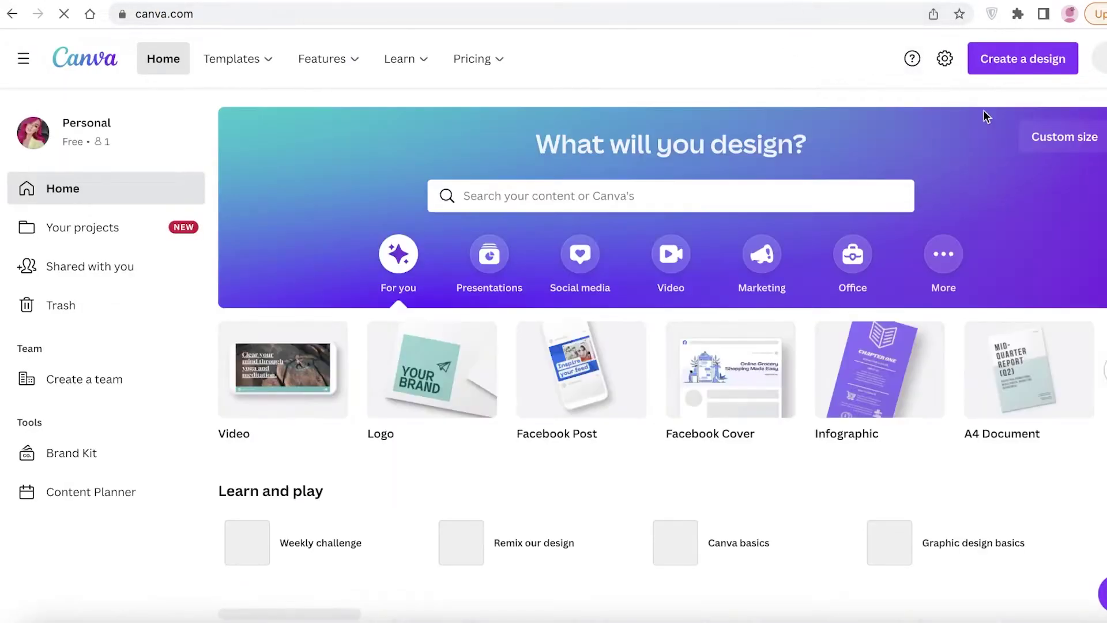
Create a blank custom-size design 18 in wide by 12 in high.
click(1038, 140)
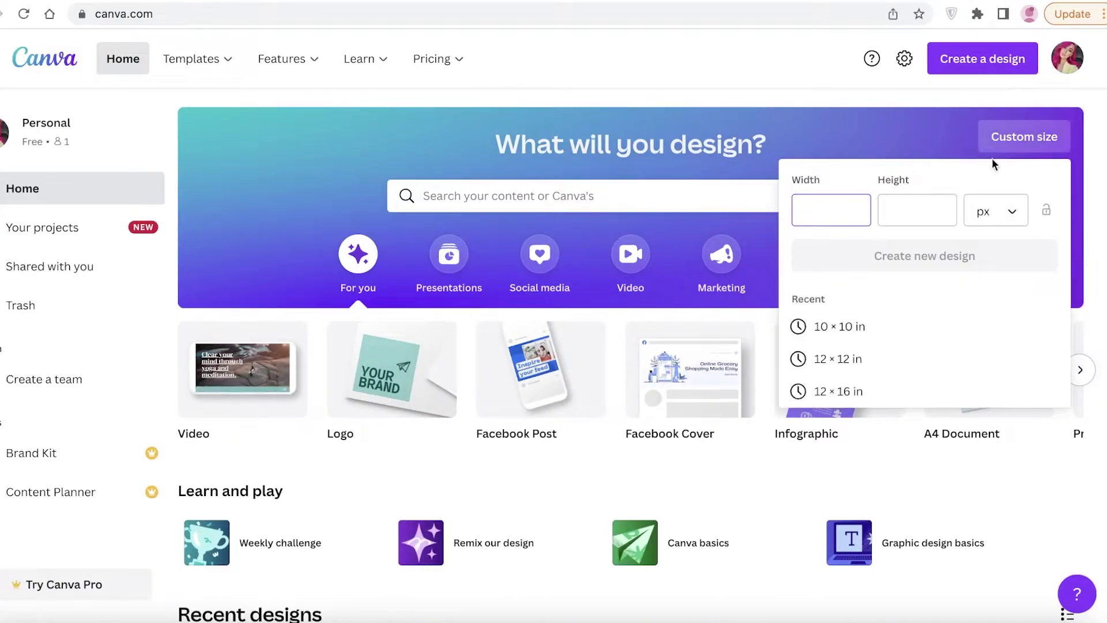
click(994, 211)
click(983, 242)
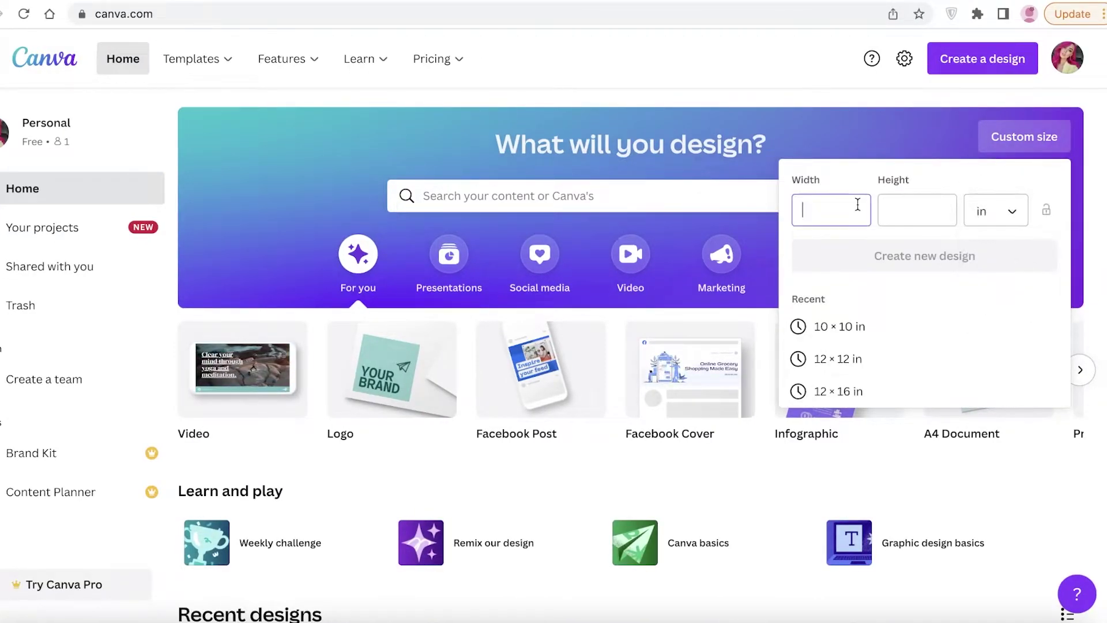
click(885, 208)
text(18)
click(877, 266)
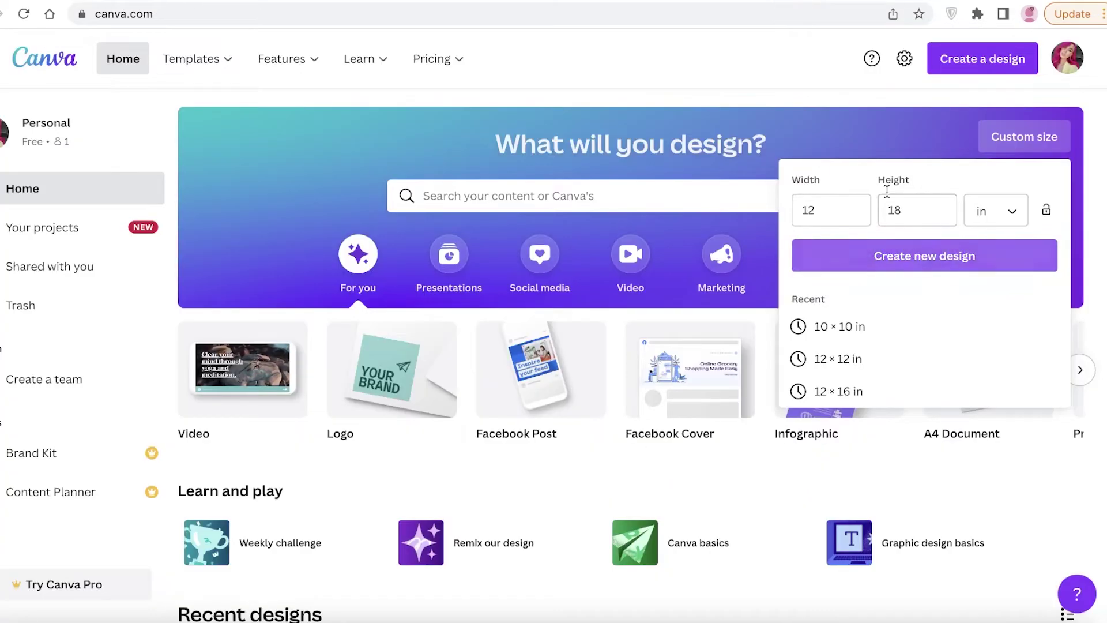
double_click(819, 207)
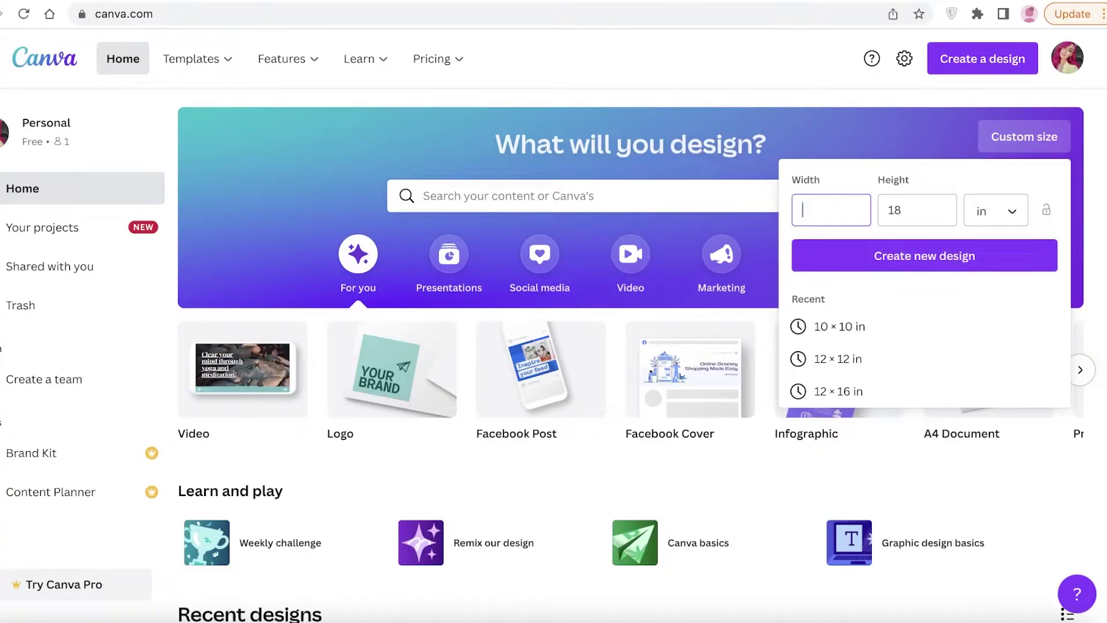
key(BackSpace)
text(1)
double_click(908, 210)
text(12)
click(921, 256)
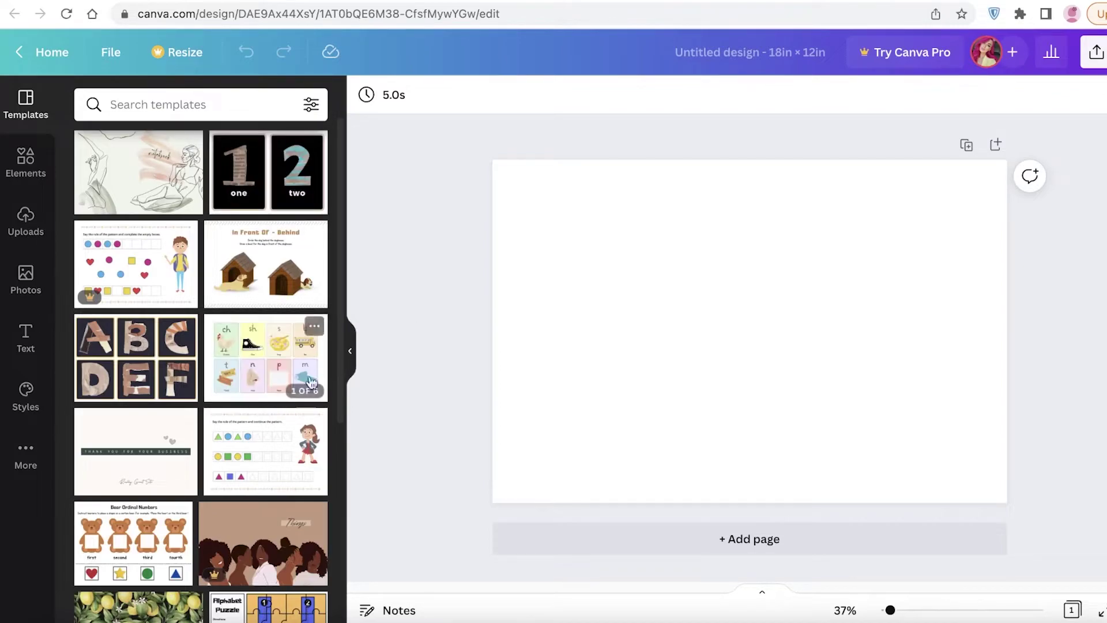
scroll(266, 357, down, 5)
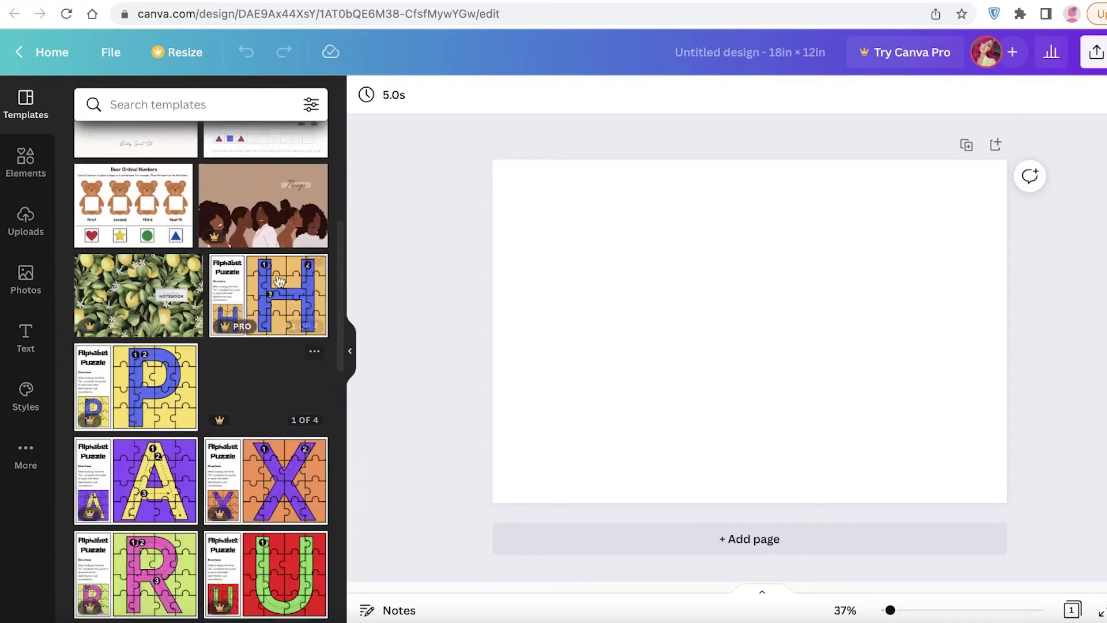
click(268, 225)
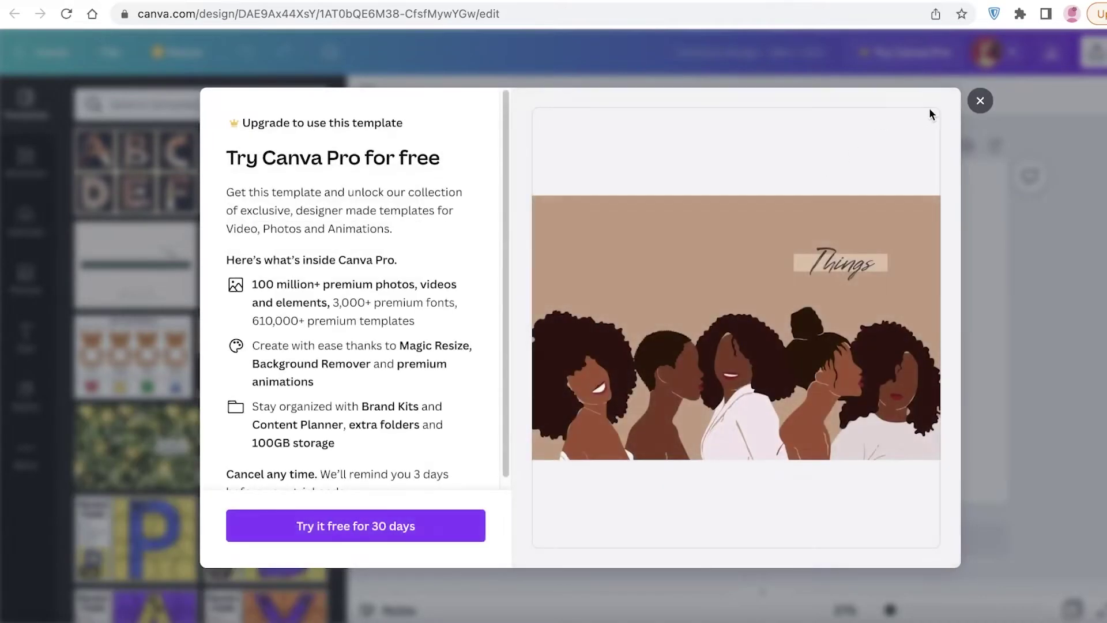
click(979, 101)
click(979, 101)
click(260, 99)
Give the blank page a custom muted dusty-pink background colour.
click(366, 94)
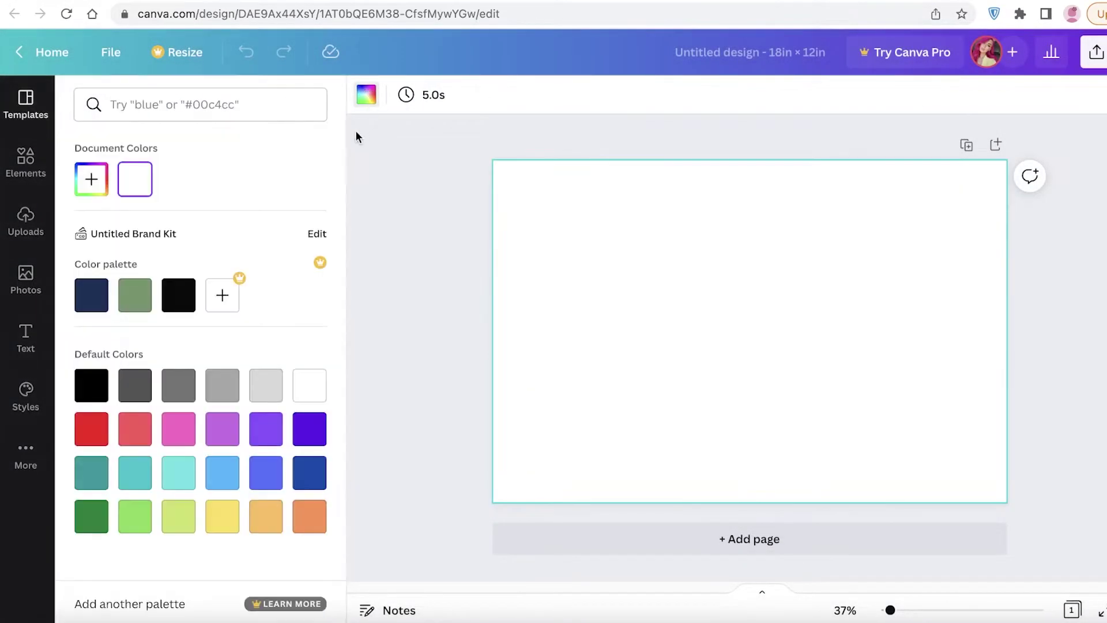
click(91, 178)
drag(209, 256, 145, 224)
drag(97, 318, 108, 317)
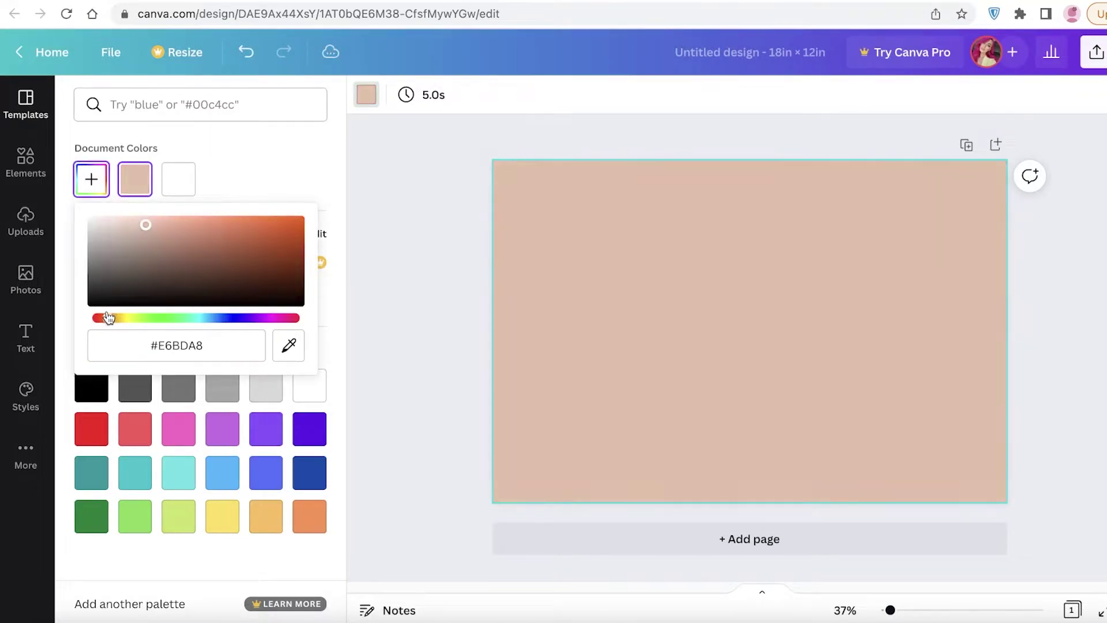
drag(146, 225, 146, 228)
click(96, 130)
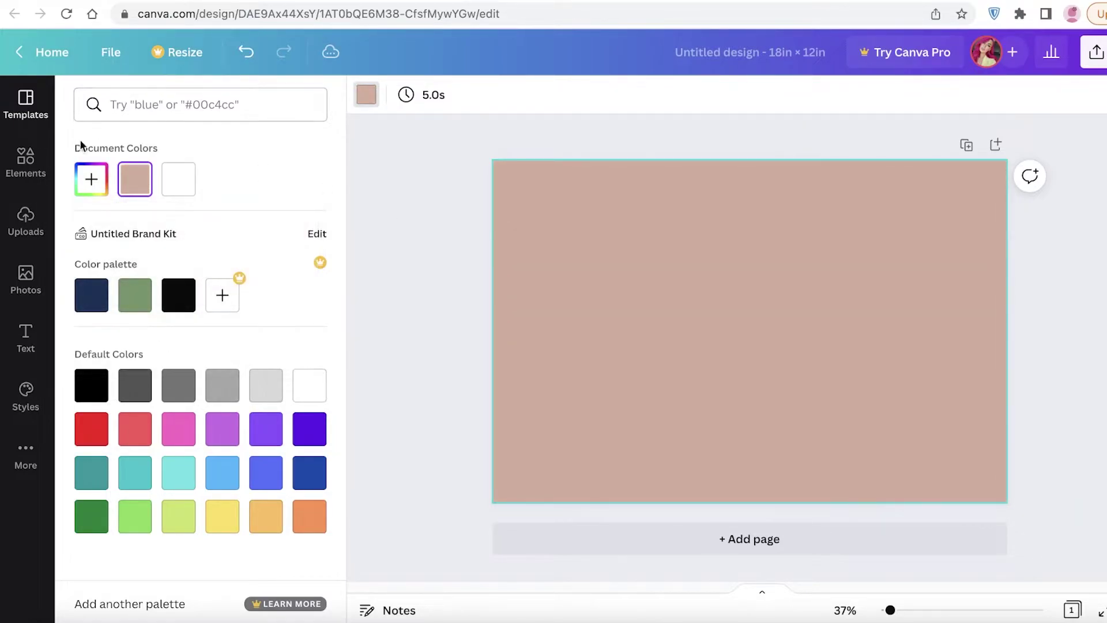
Search the elements for "girl" and place the woman with long dark-red hair in the page's lower-left corner.
click(25, 162)
click(203, 102)
text(girl)
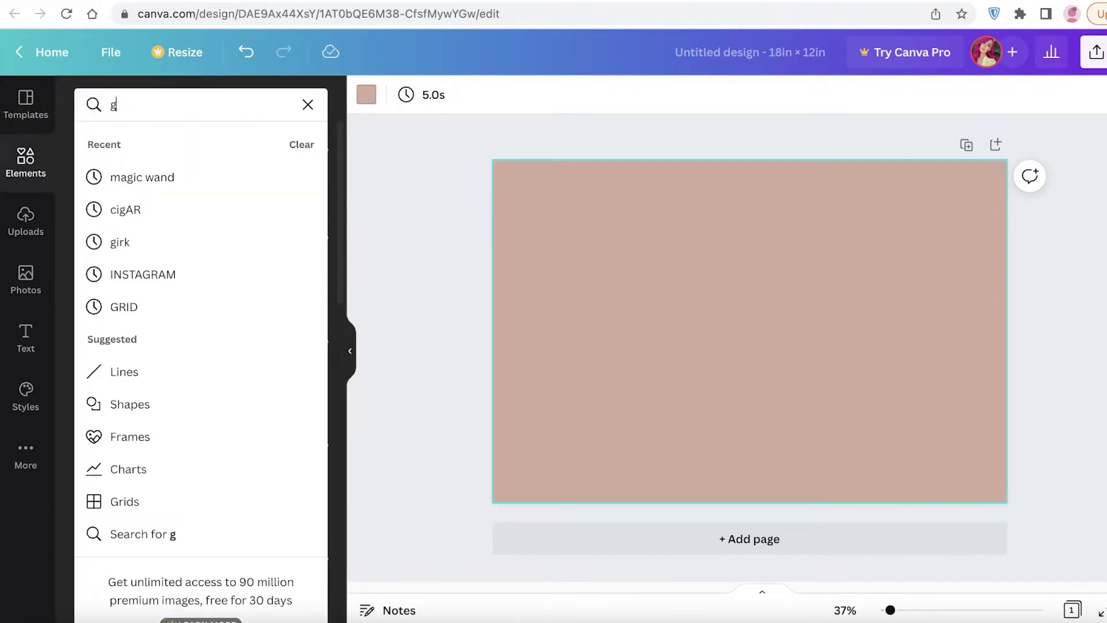
key(Return)
click(114, 258)
drag(764, 356, 558, 459)
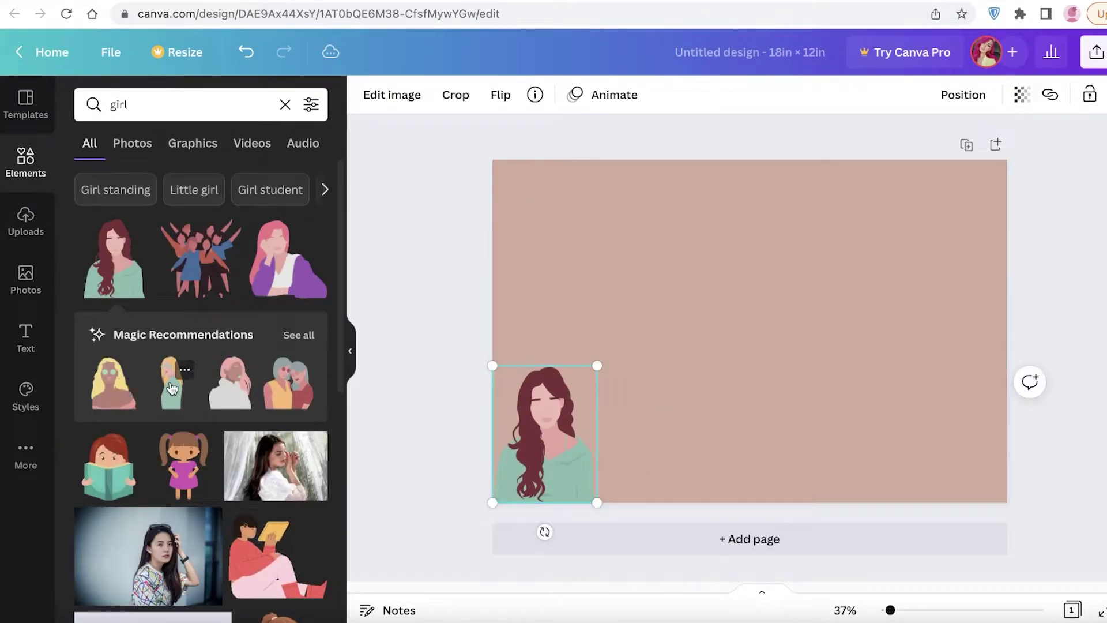
Add the pink-haired woman in a white turtleneck and the blue-haired pair side by side along the page's bottom edge.
click(226, 387)
drag(718, 356, 617, 454)
drag(289, 384, 775, 440)
Complete the bottom row with the mint-haired woman and the woman in green wearing white sunglasses from the full recommendations.
click(298, 335)
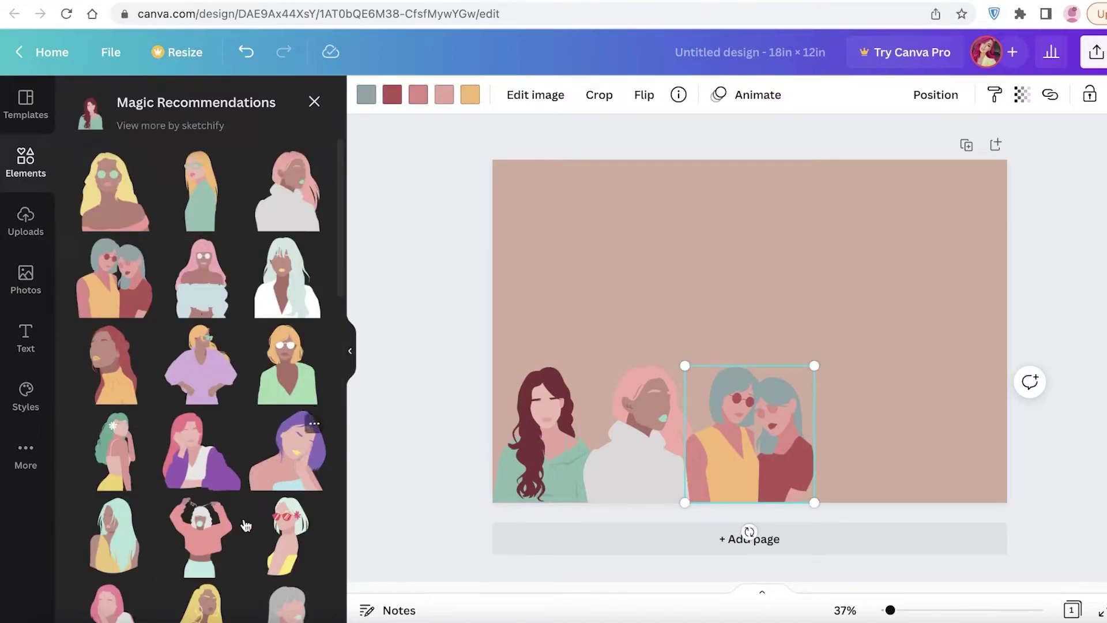
drag(115, 536, 846, 449)
drag(888, 375, 917, 341)
drag(823, 430, 834, 452)
click(287, 363)
drag(736, 367, 950, 470)
click(531, 111)
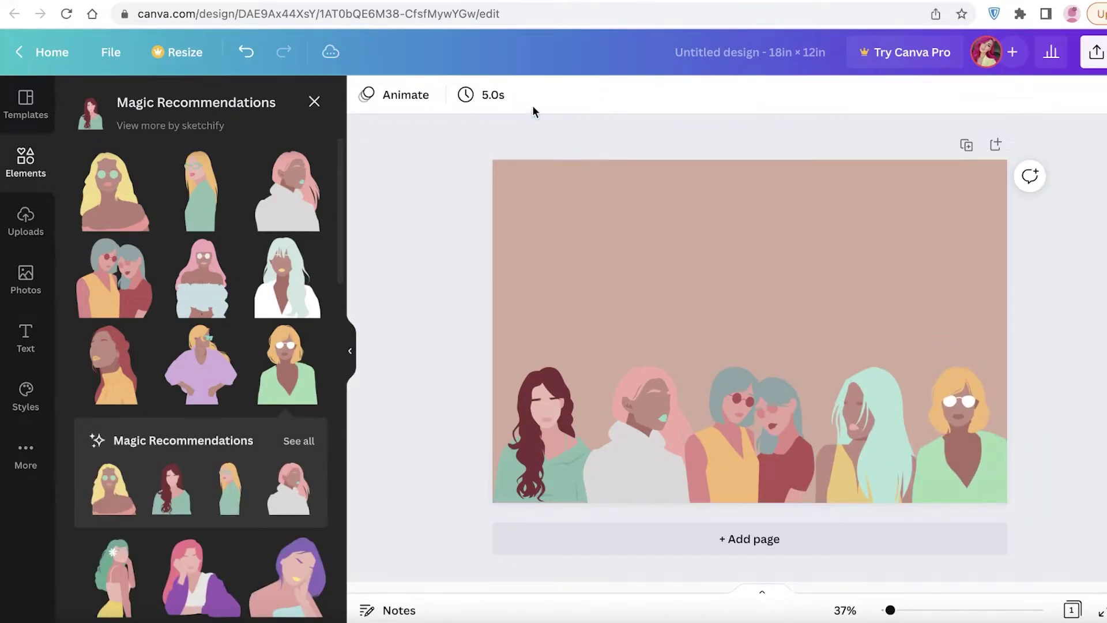
Insert the Happy Birthday font combination, delete "Happy" and replace "BIRTHDAY" with "BE 'THAT GIRL'".
click(25, 337)
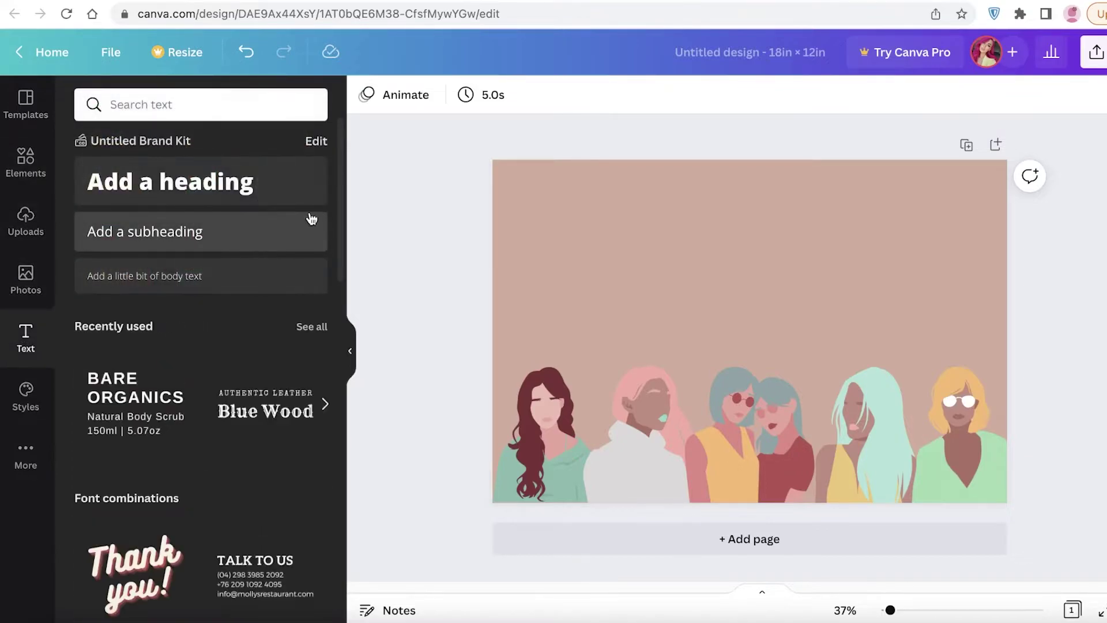
click(322, 403)
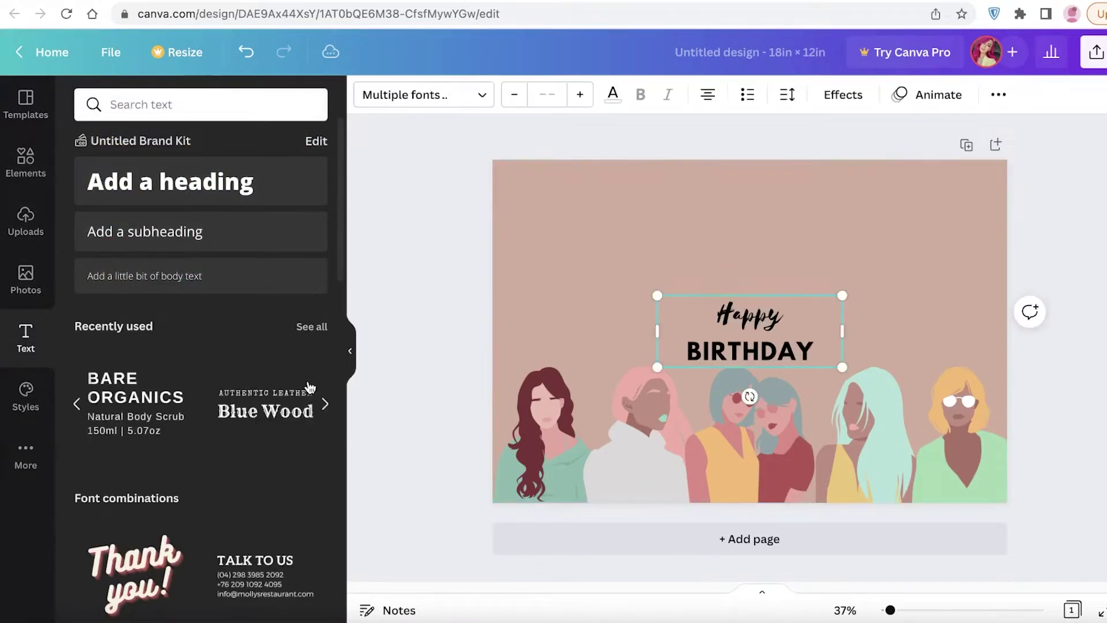
double_click(749, 352)
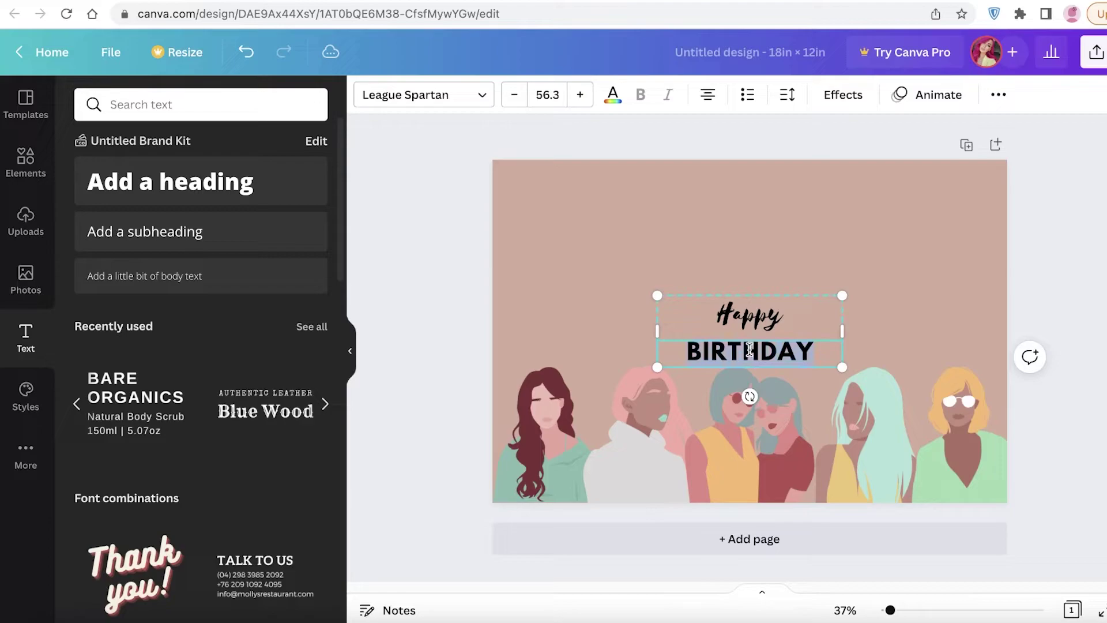
click(742, 304)
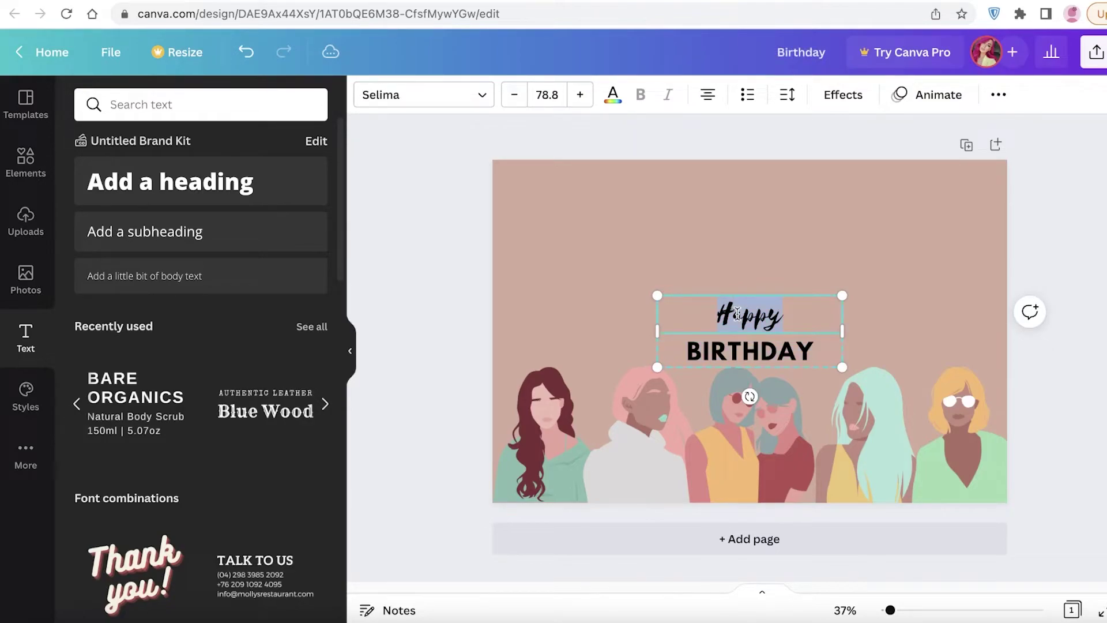
key(Delete)
double_click(749, 351)
text(BE 'THAT GIRL')
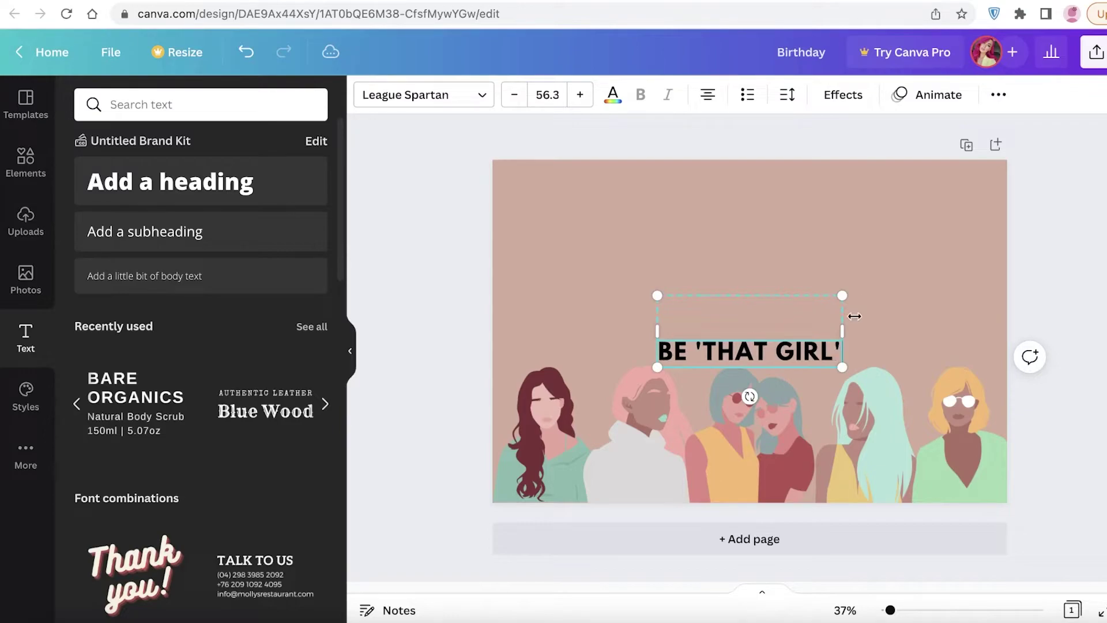
Enlarge the heading to about size 109, centre it above the women and add the second line "WITH CRYPTO".
drag(843, 363, 1014, 433)
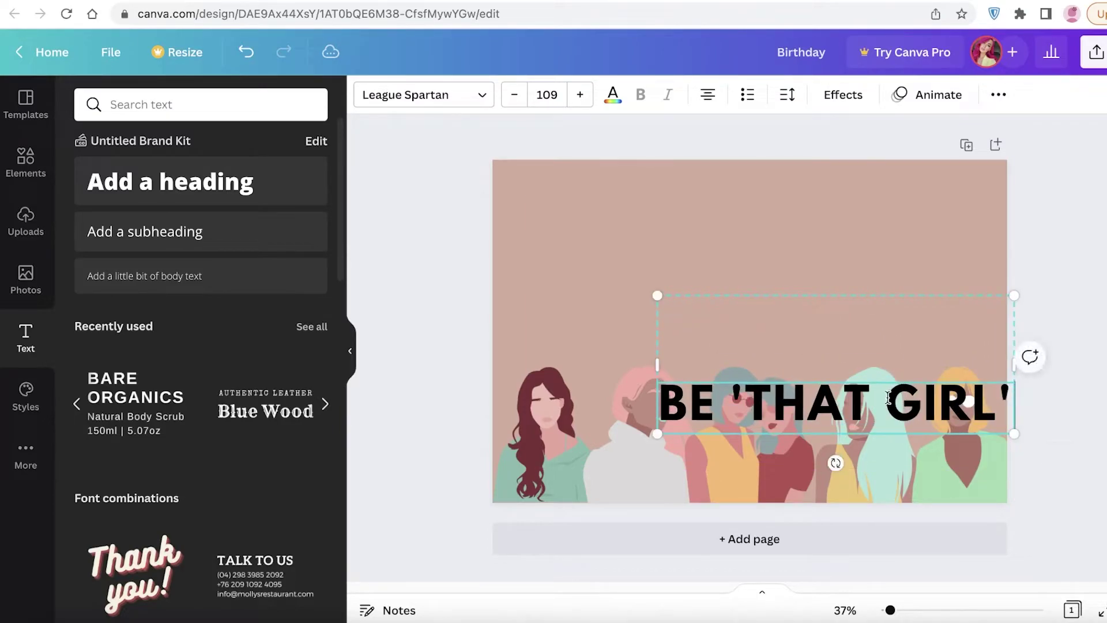
drag(874, 382, 867, 372)
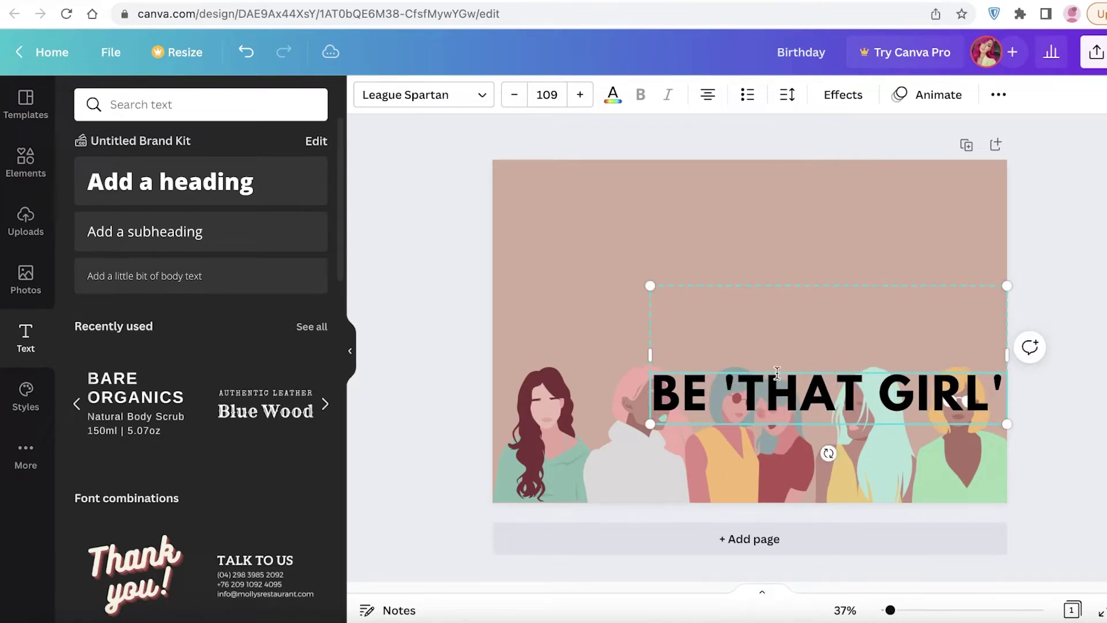
drag(780, 336, 697, 120)
text(WITH CRYPTO)
key(Escape)
drag(809, 224, 809, 277)
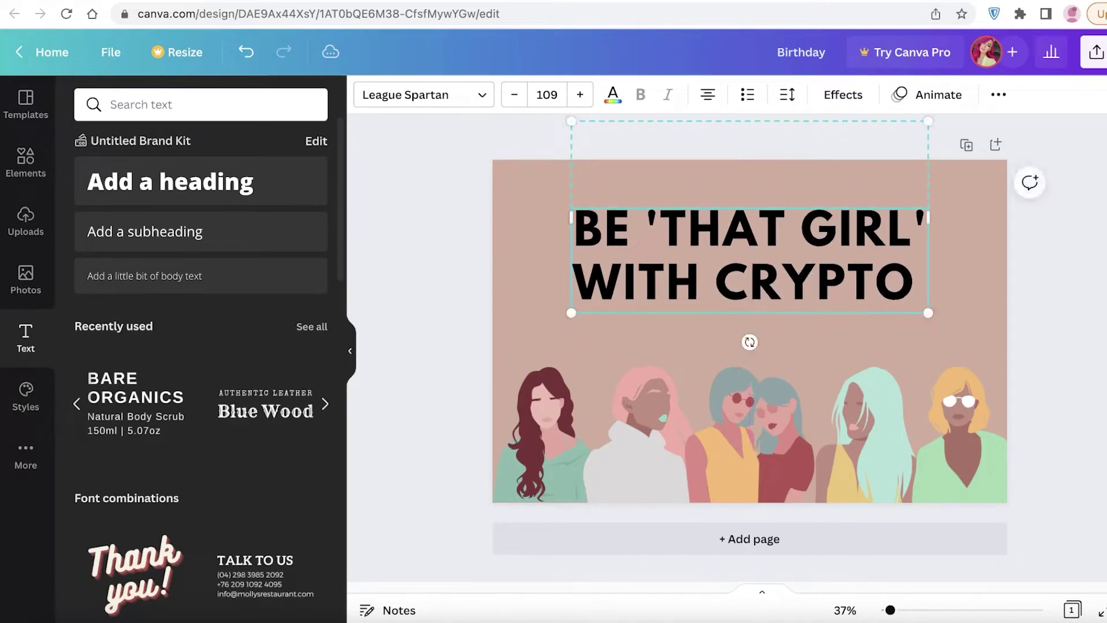
key(Escape)
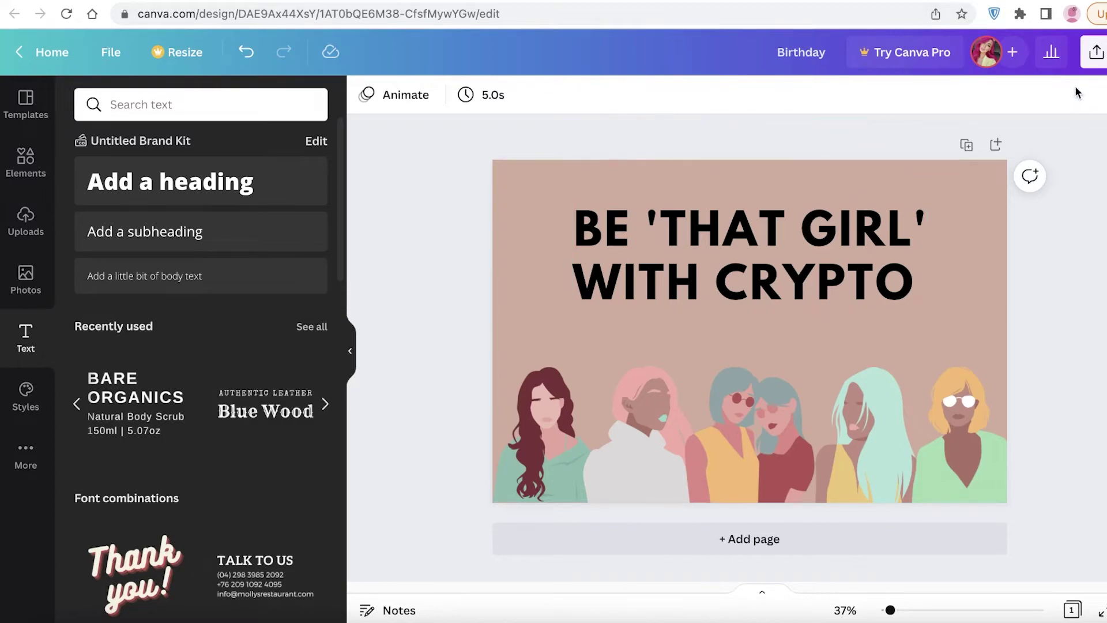
Switch to the Facebook Page The Best Tips to Lose Weight and examine its cover image and posts as an example.
click(581, 2)
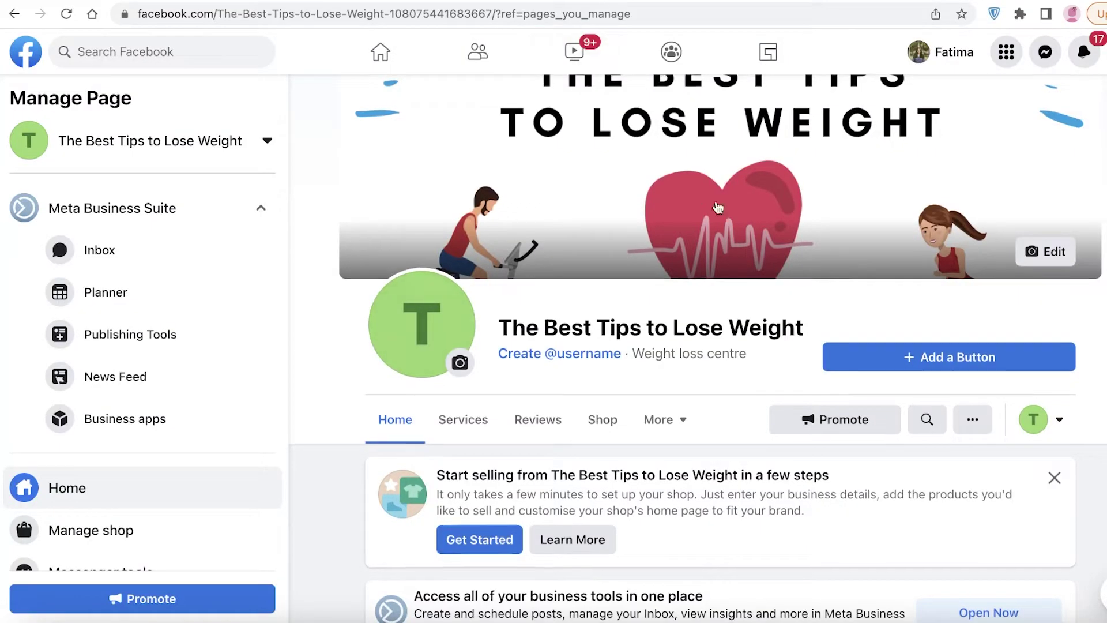
scroll(695, 196, down, 4)
scroll(726, 289, up, 5)
click(891, 233)
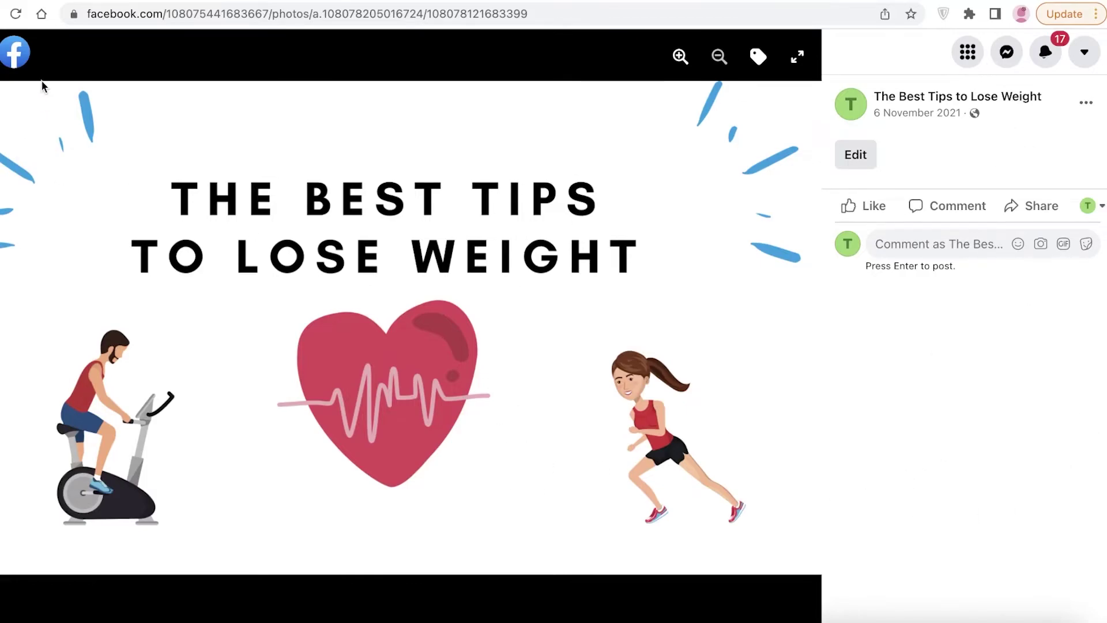
key(Escape)
scroll(490, 289, down, 3)
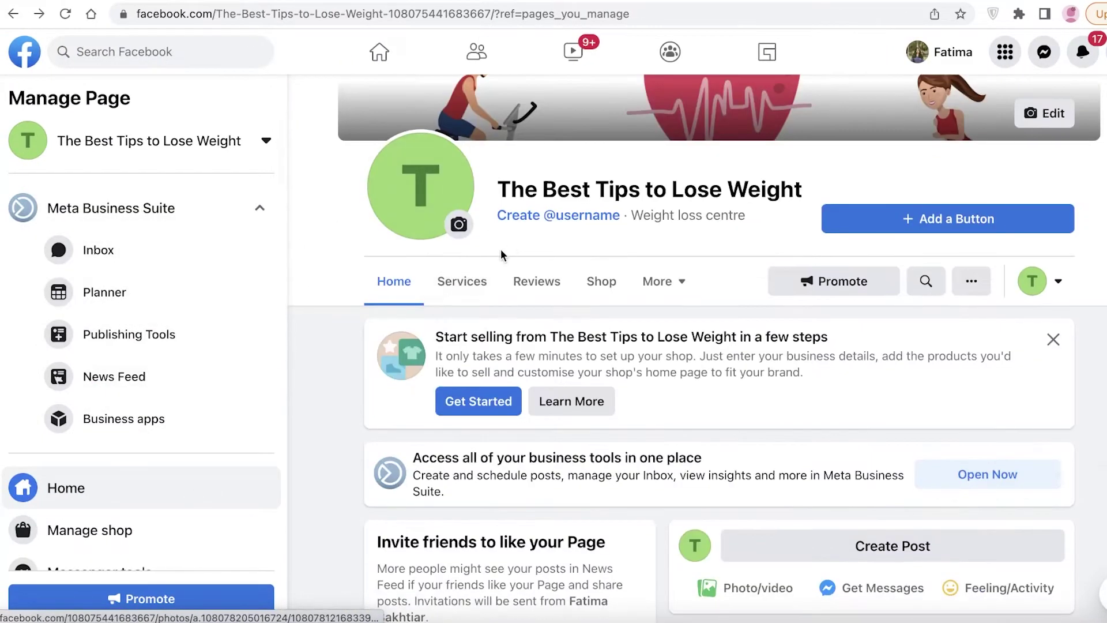
scroll(473, 245, down, 6)
scroll(385, 237, up, 5)
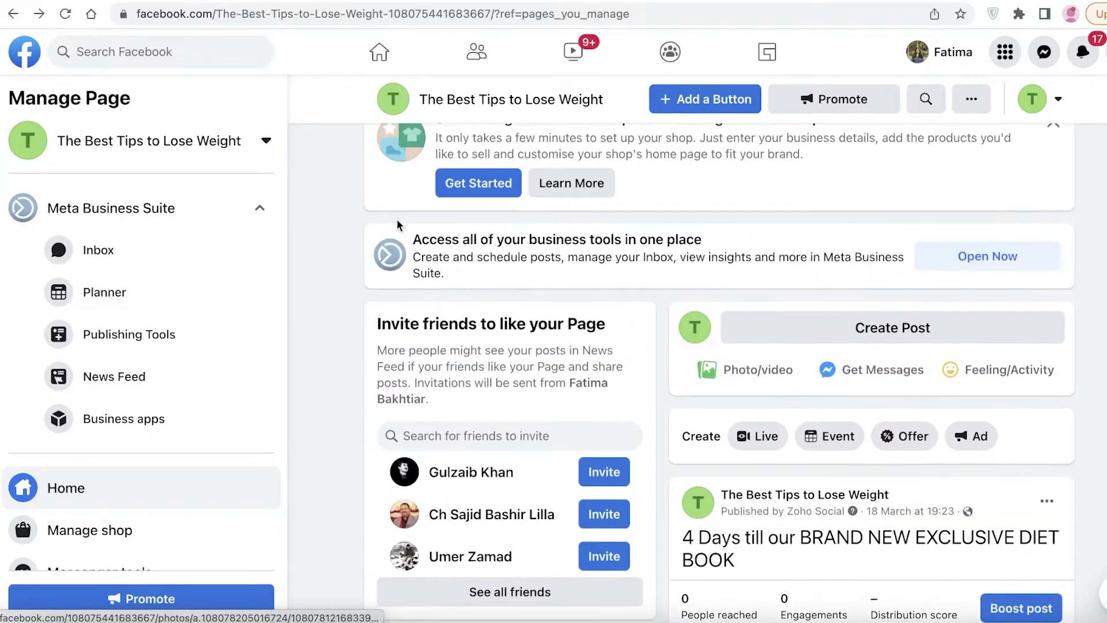
scroll(977, 297, down, 8)
Look through the Digistore24 marketplace categories and offers, including Steel Bite Pro and Crypto Quantum Leap.
scroll(862, 313, down, 6)
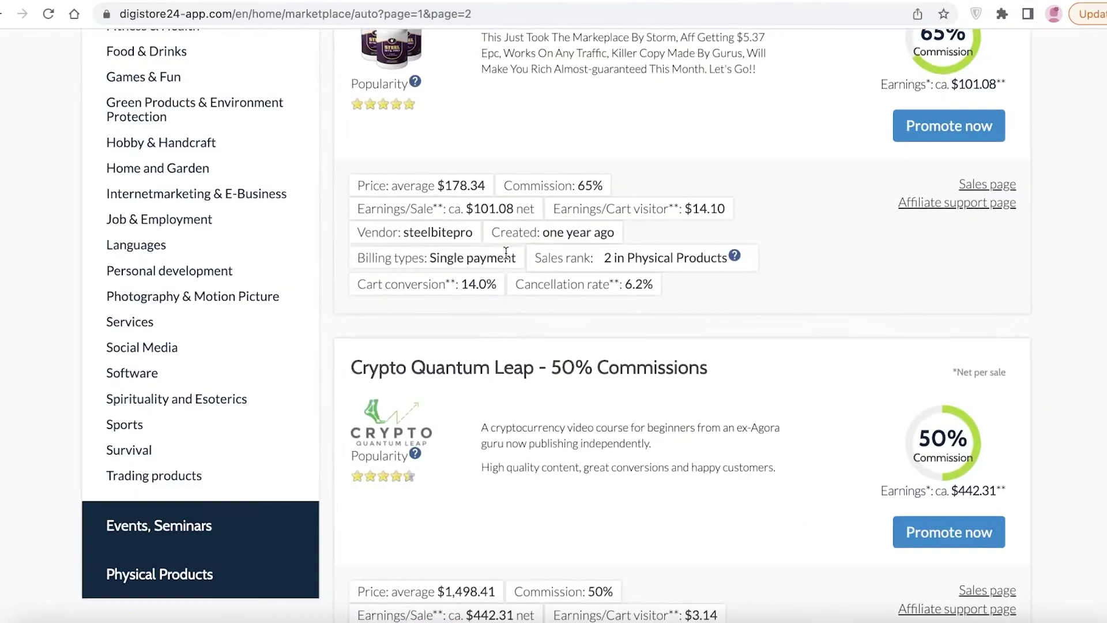
scroll(501, 253, down, 10)
scroll(501, 254, up, 6)
scroll(231, 282, up, 7)
scroll(230, 324, down, 6)
scroll(237, 327, up, 6)
scroll(235, 322, up, 5)
scroll(235, 320, down, 20)
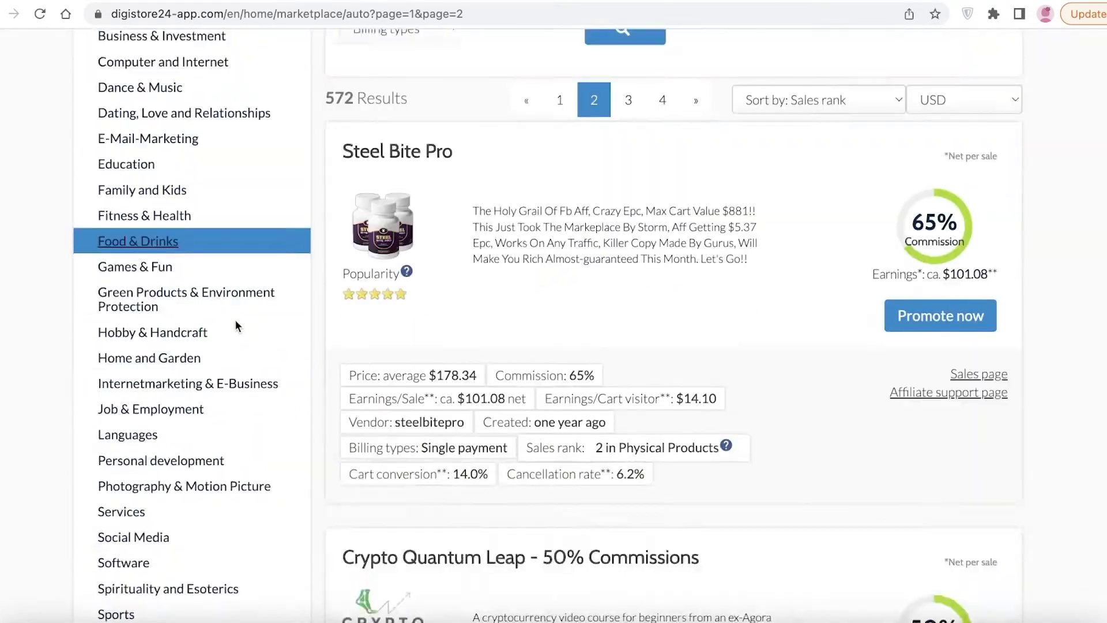
scroll(240, 330, down, 10)
scroll(469, 316, up, 3)
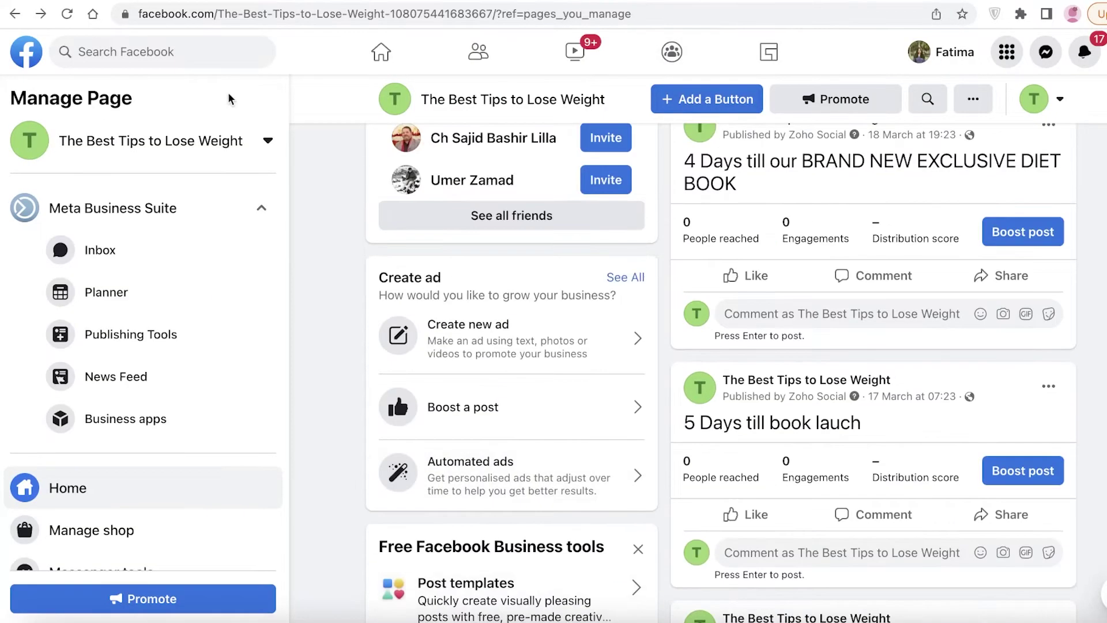
Return to Facebook and search for "INDEPENDANT WOMEN" in place of the recent Bitcoin and crypto group search.
click(157, 51)
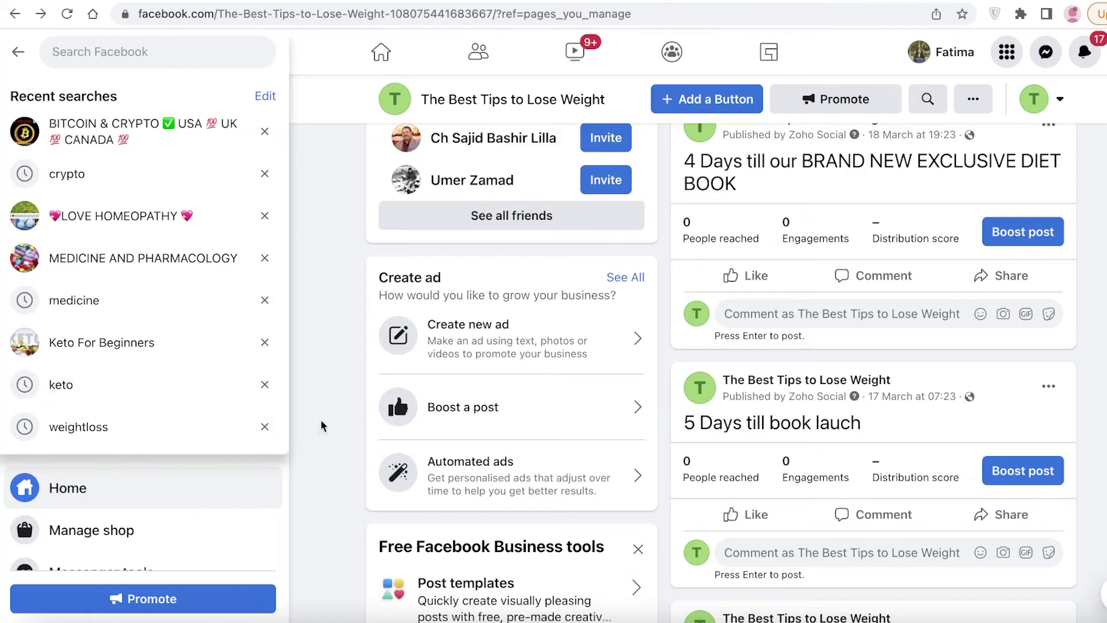
click(317, 286)
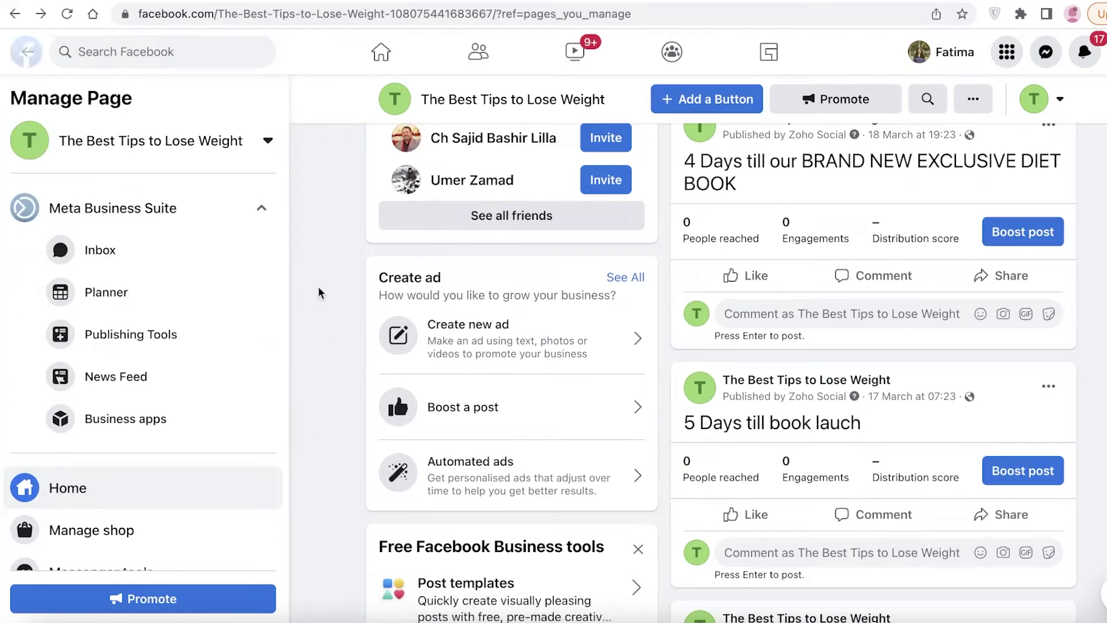
click(177, 53)
click(167, 132)
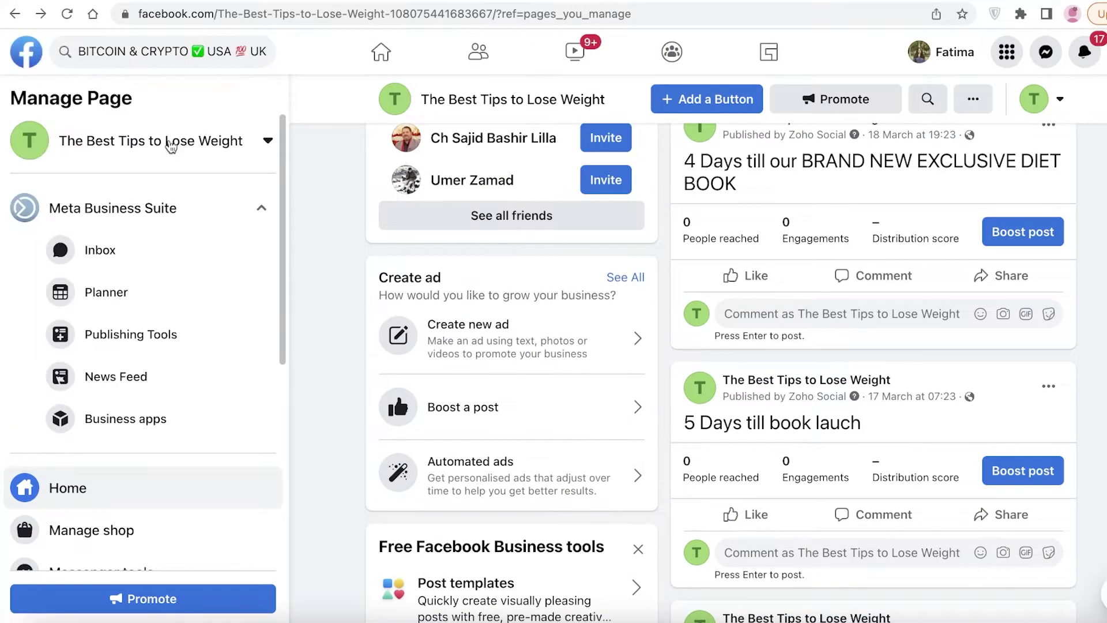
click(259, 53)
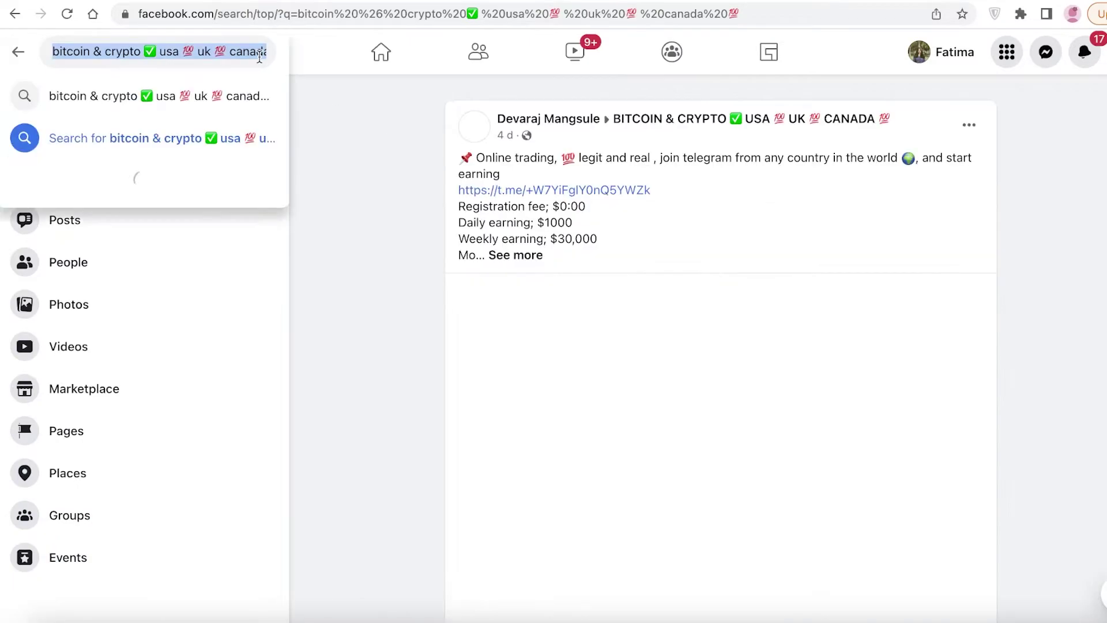
text(INDEPENDANT WOMEN)
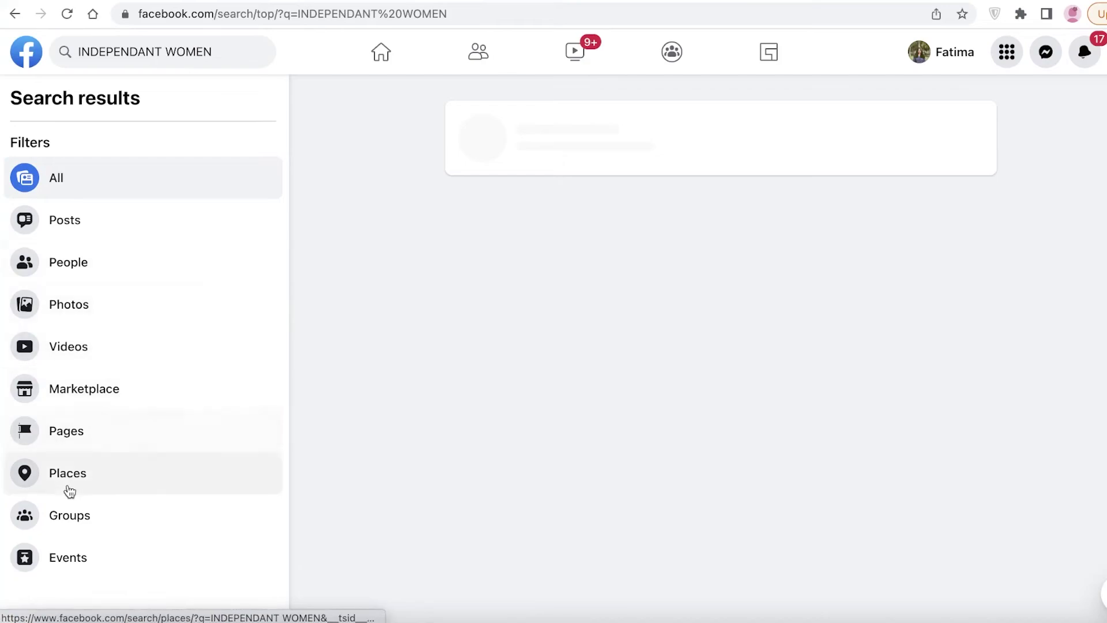
Narrow the "INDEPENDANT WOMEN" results to groups and compare the listed groups' privacy, member numbers and posting activity.
click(59, 509)
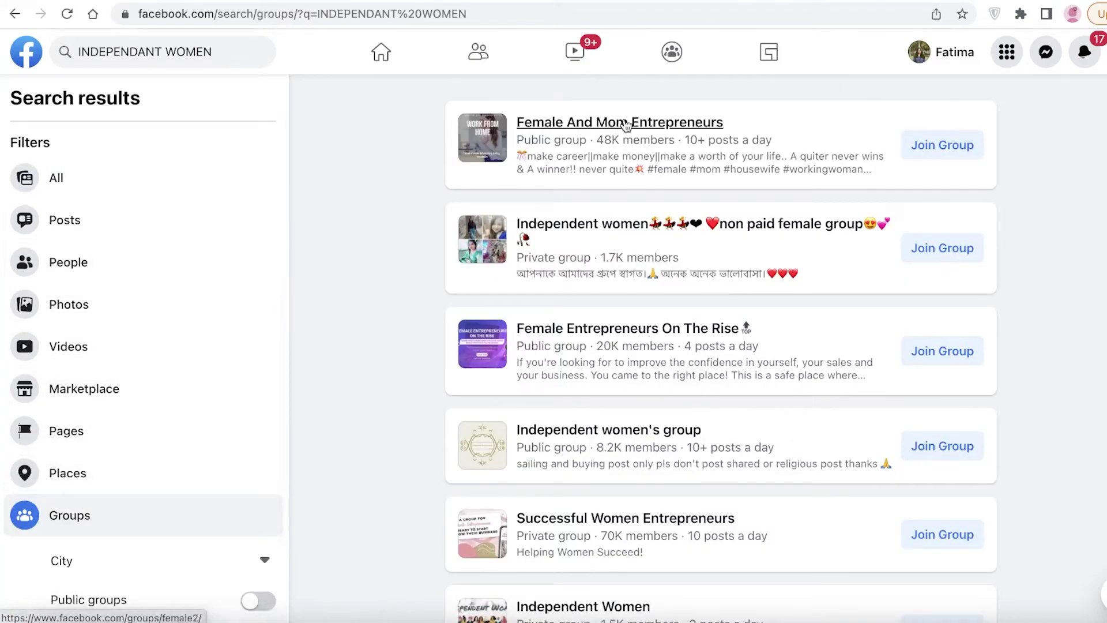
scroll(633, 173, down, 2)
scroll(634, 173, down, 5)
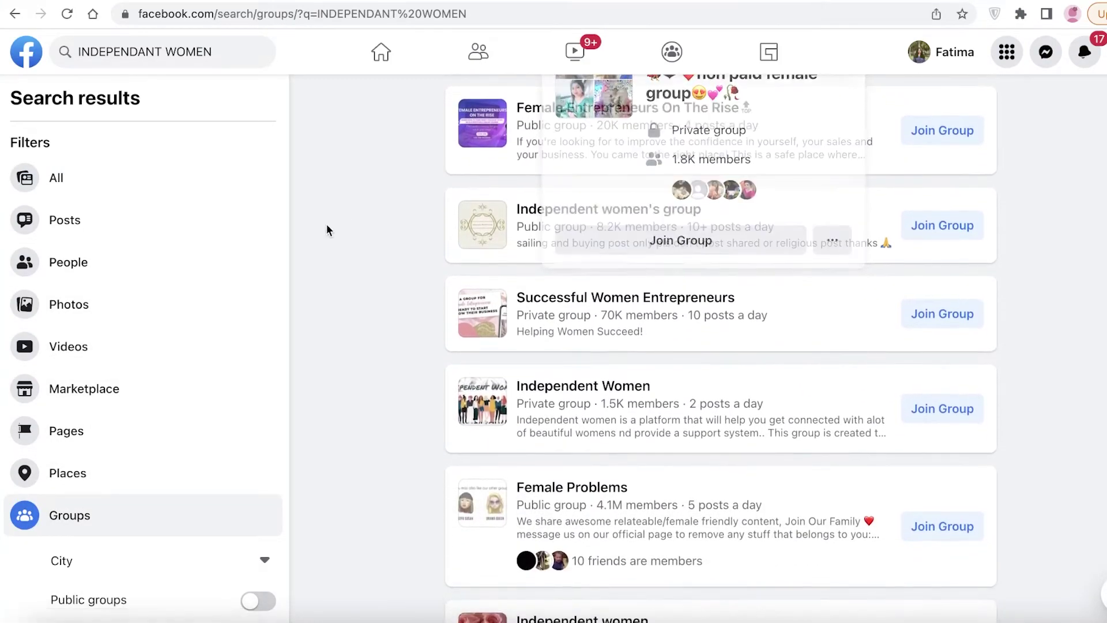
scroll(641, 229, down, 4)
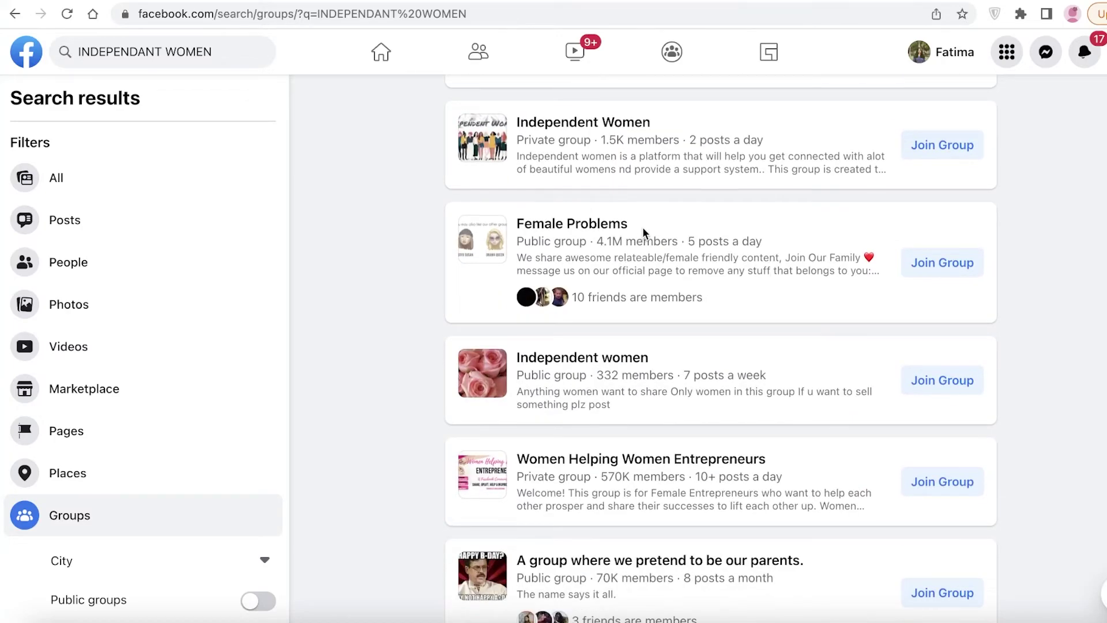
scroll(642, 226, down, 6)
scroll(643, 227, up, 12)
scroll(642, 228, up, 1)
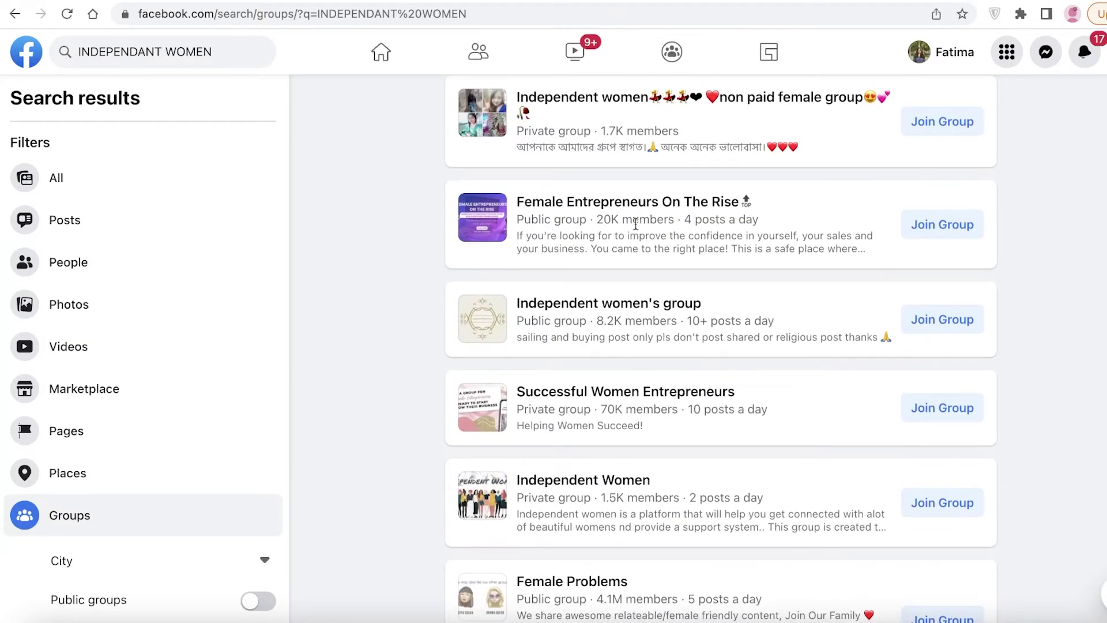
scroll(636, 225, down, 8)
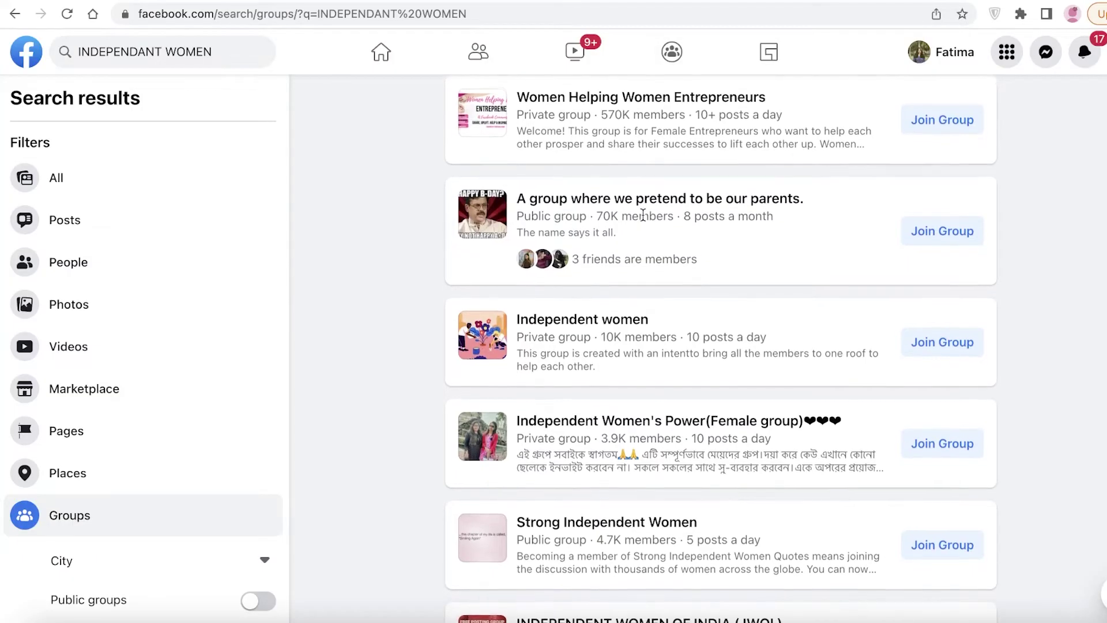
scroll(642, 223, down, 2)
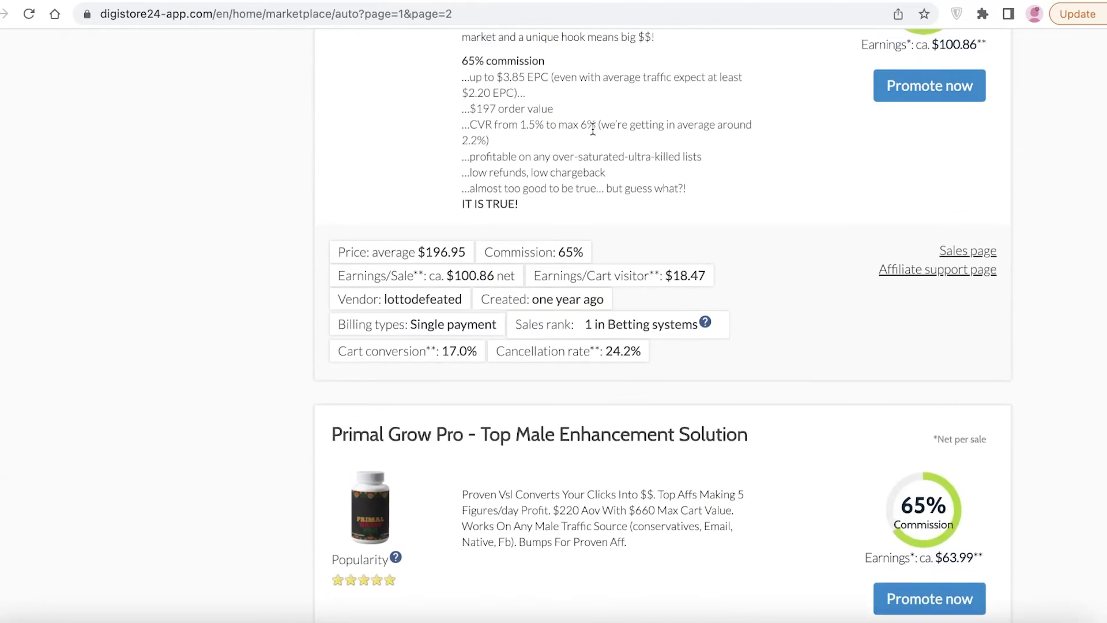
Switch to the Digistore24 marketplace and review the Crypto Quantum Leap offer among the other listed products.
scroll(592, 129, up, 10)
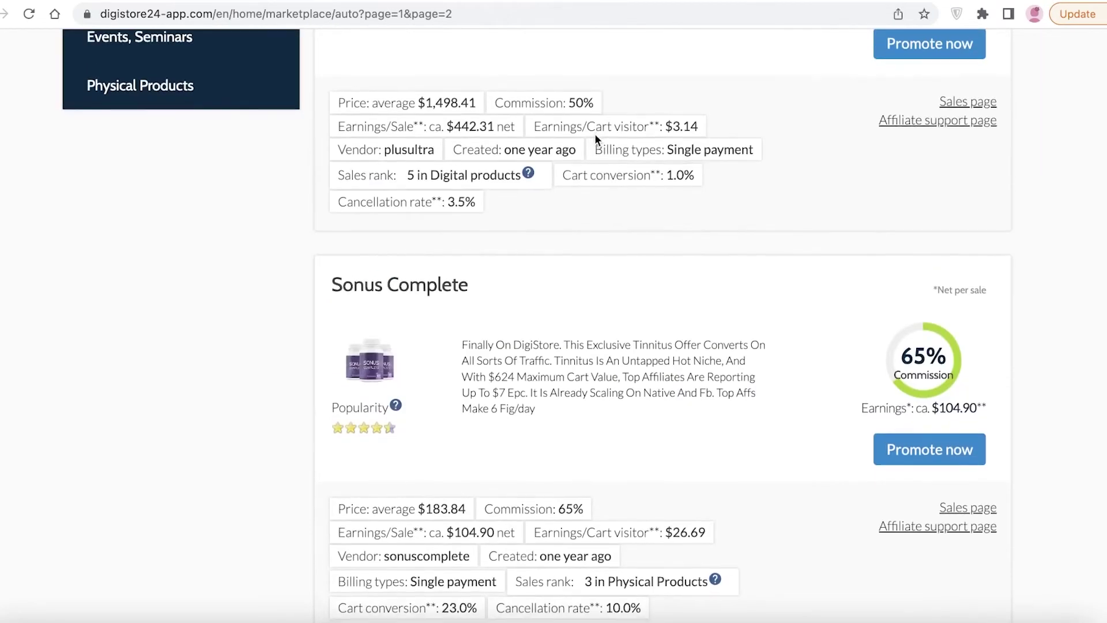
scroll(576, 127, up, 1)
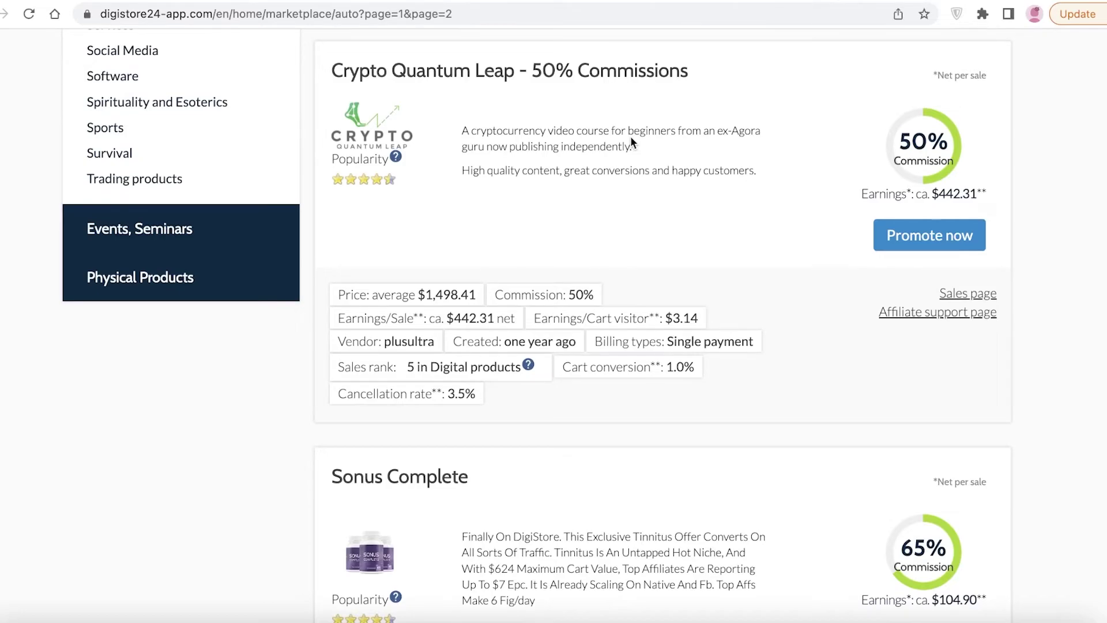
scroll(631, 136, down, 20)
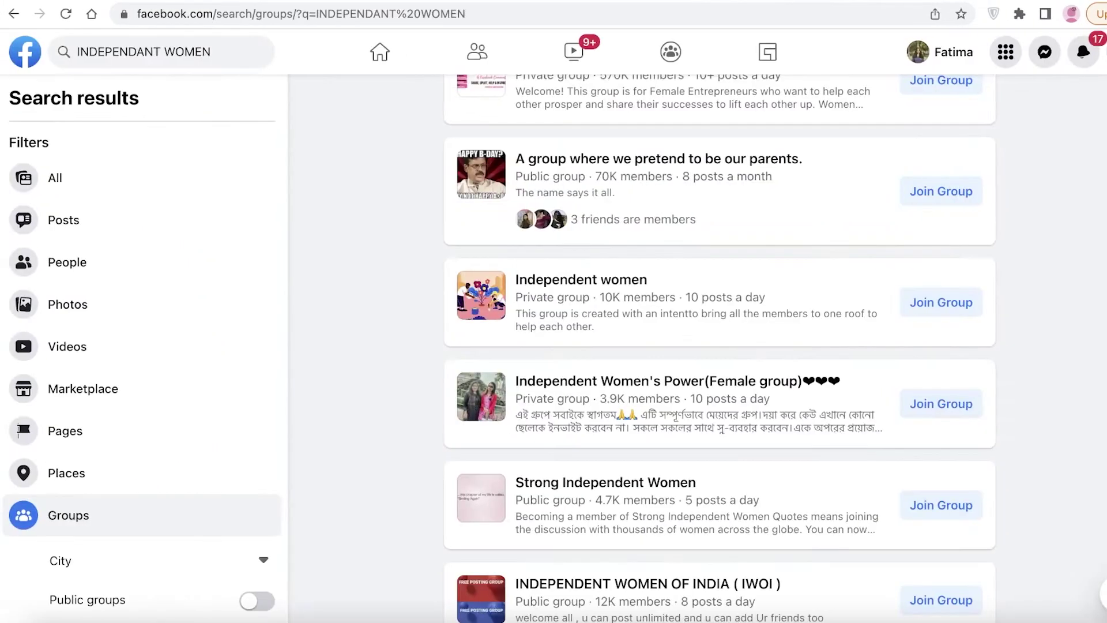
Return to Facebook, search for "health" and narrow the results to groups.
click(128, 57)
text(health)
key(Return)
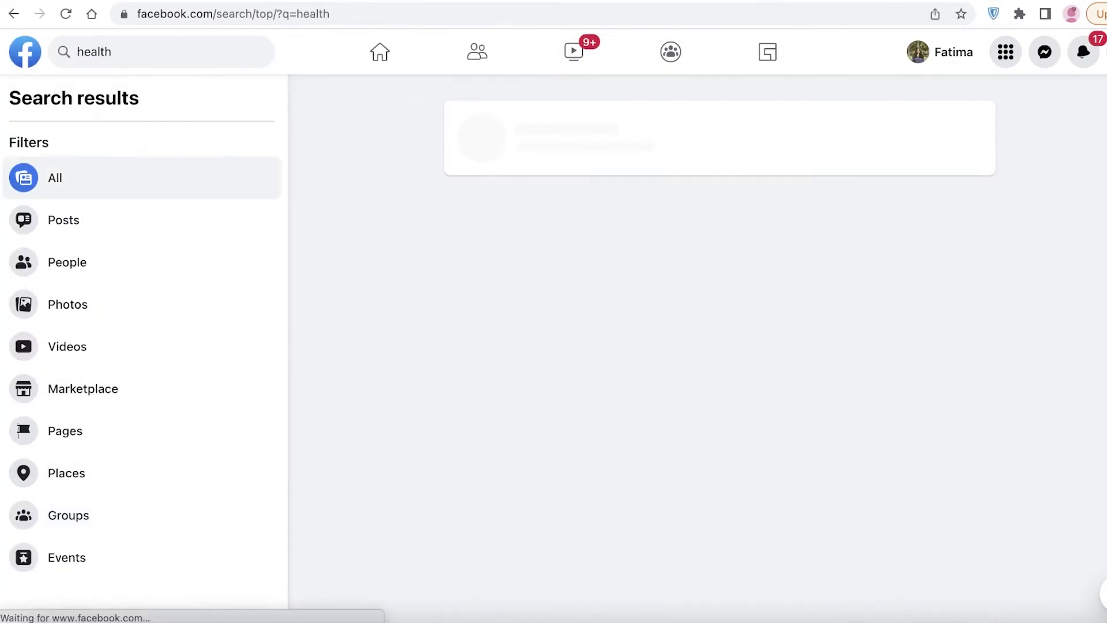
click(63, 515)
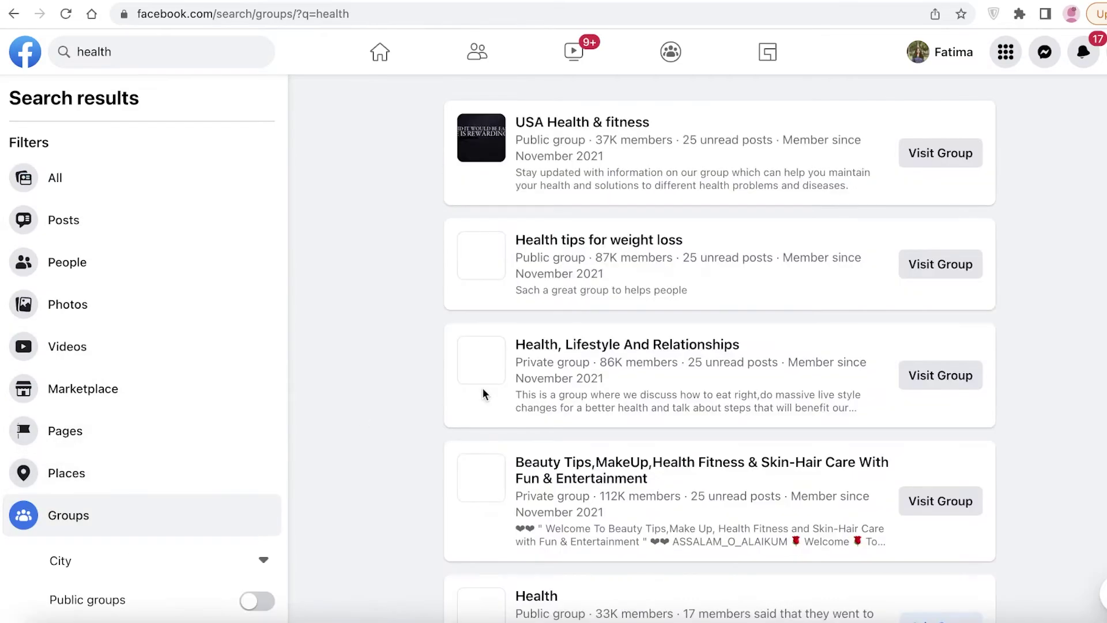
Examine the health groups' member numbers and posting frequency, including Health Forum and Your Health, Fitness and Nutrition Support Community.
scroll(633, 353, down, 7)
scroll(664, 236, up, 7)
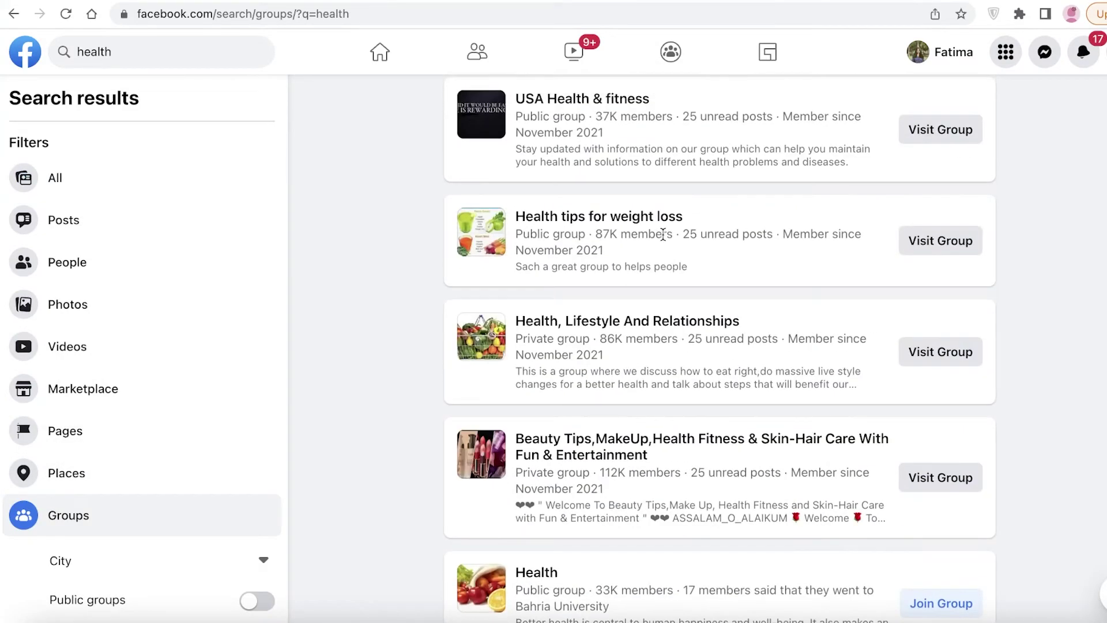
scroll(608, 191, down, 1)
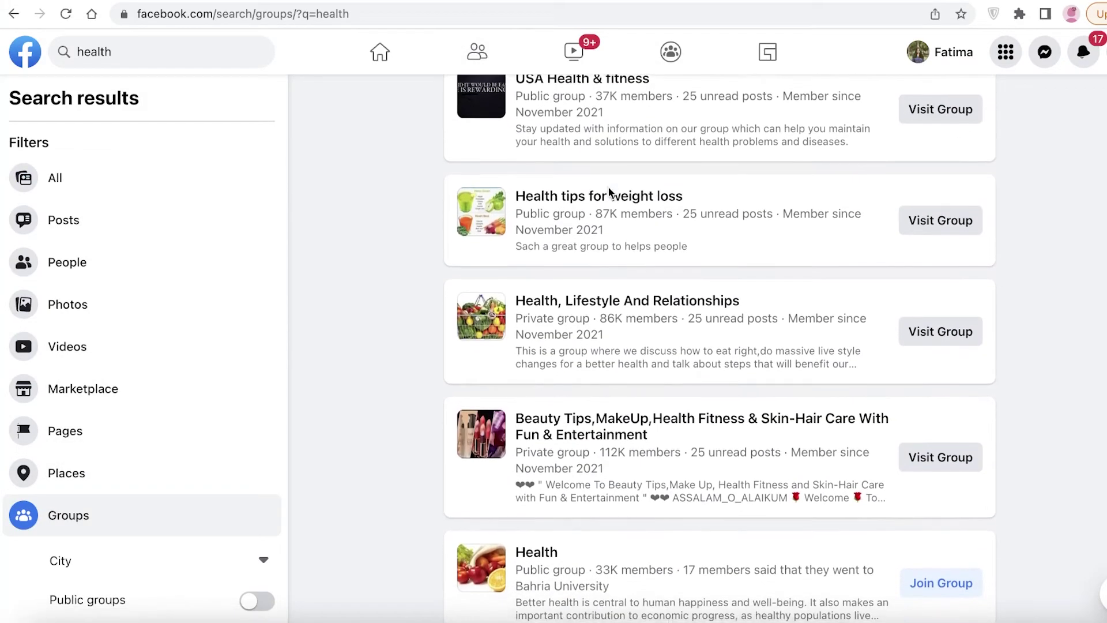
scroll(609, 192, down, 1)
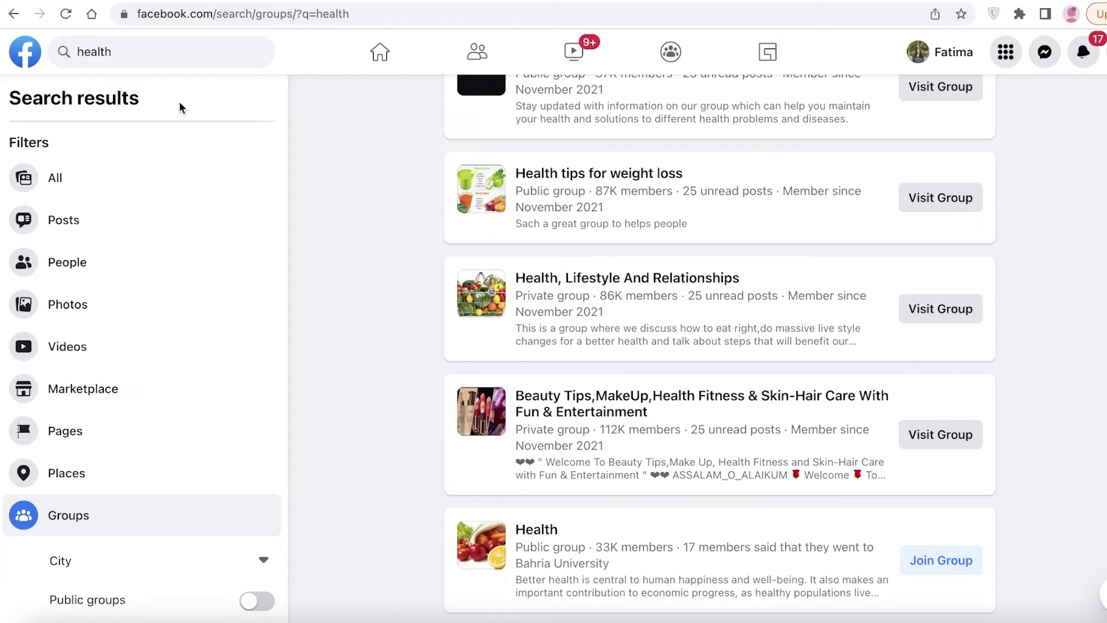
scroll(206, 121, down, 15)
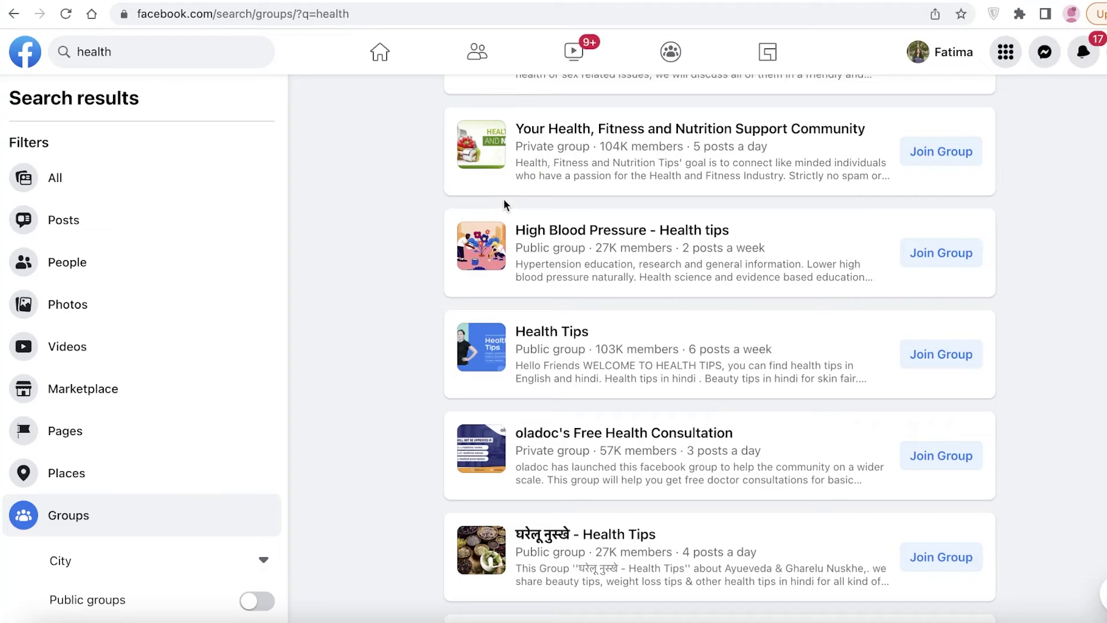
drag(599, 148, 621, 146)
scroll(631, 149, up, 4)
drag(605, 262, 620, 265)
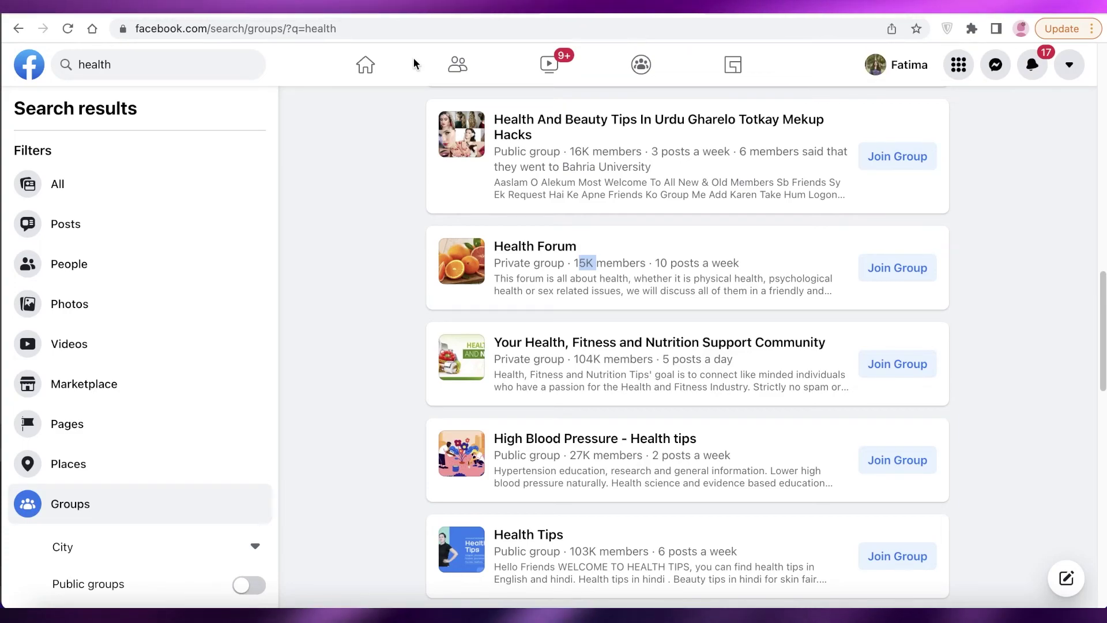
scroll(254, 85, up, 10)
scroll(355, 145, up, 4)
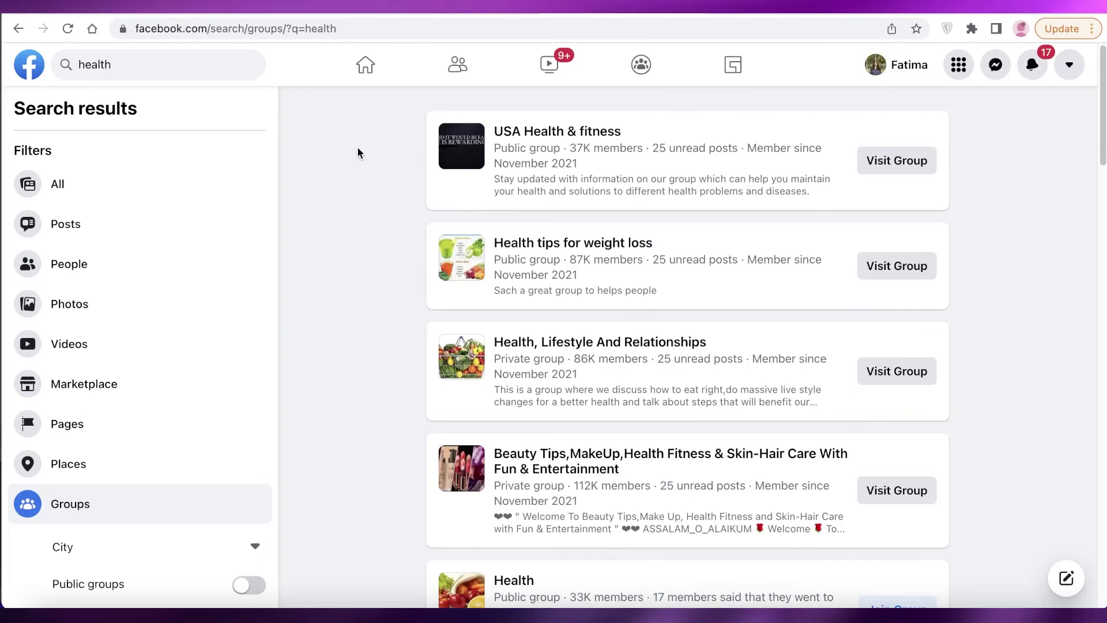